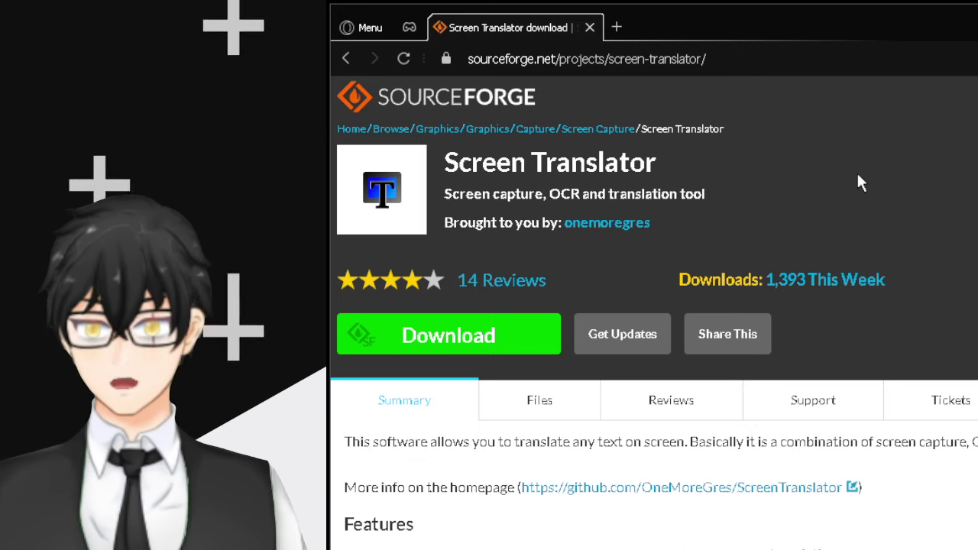
Locate ScreenTranslator-3.2.1-win64.zip in its Downloads folder via the browser's download list
{"action": "left_click", "coordinate": [955, 59]}
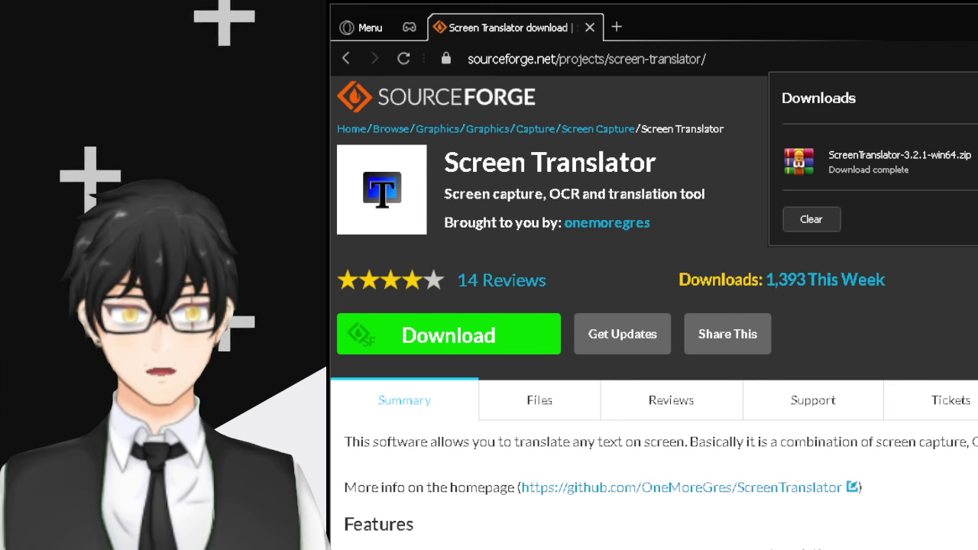
{"action": "left_click", "coordinate": [857, 170]}
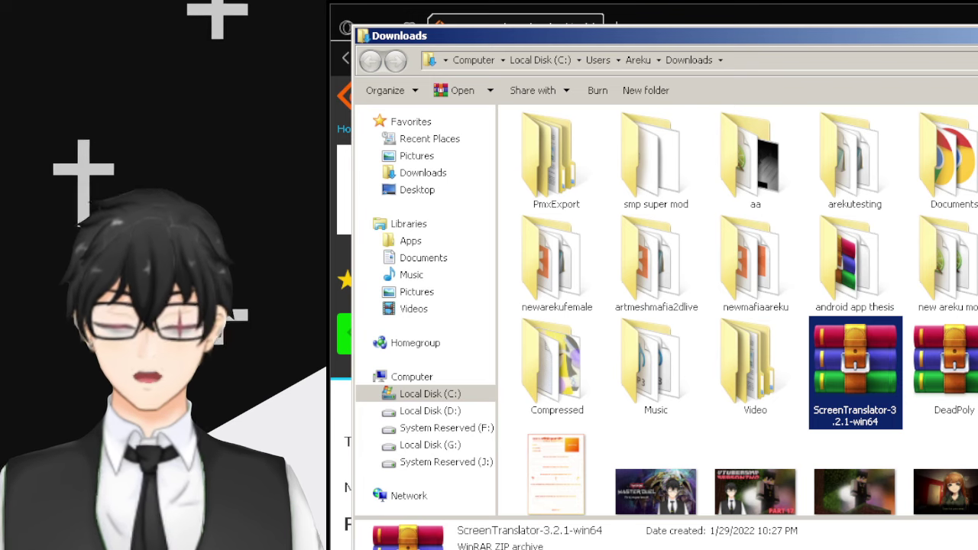
Paste the Screen Translator zip into the Video folder and select it
{"action": "double_click", "coordinate": [755, 366]}
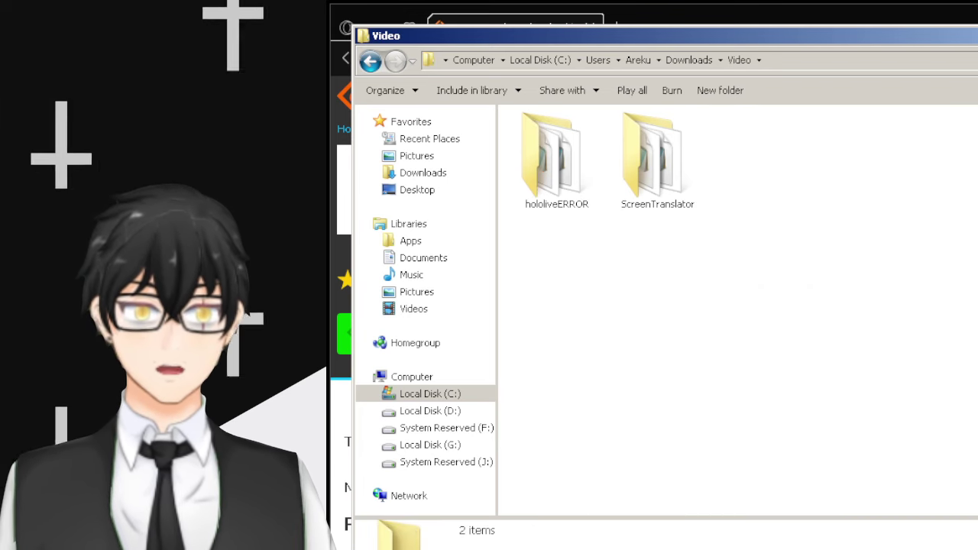
{"action": "right_click", "coordinate": [721, 278]}
{"action": "left_click", "coordinate": [765, 381]}
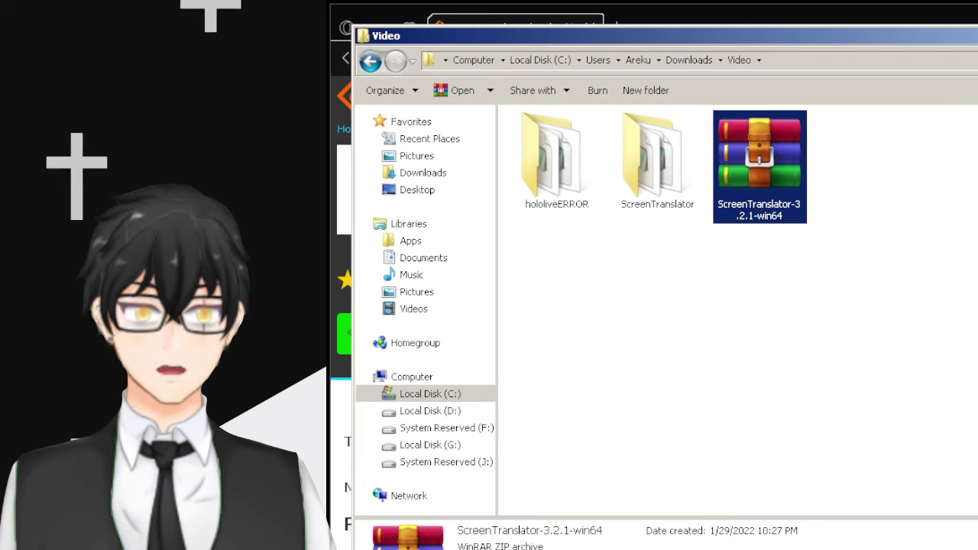
{"action": "key", "text": "Left"}
{"action": "left_click", "coordinate": [759, 161]}
Open the zip's ScreenTranslator folder and select screen-translator.exe
{"action": "right_click", "coordinate": [750, 158]}
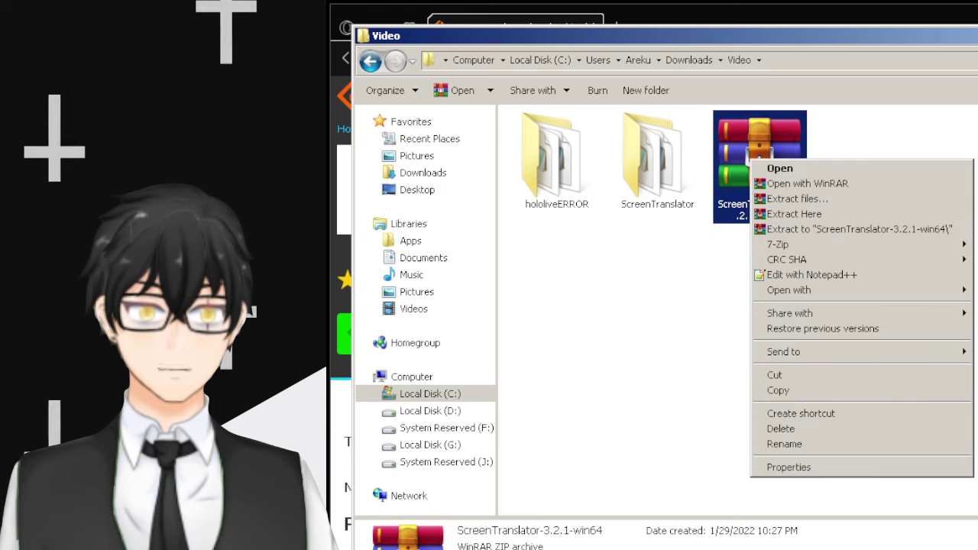
{"action": "left_click", "coordinate": [780, 168]}
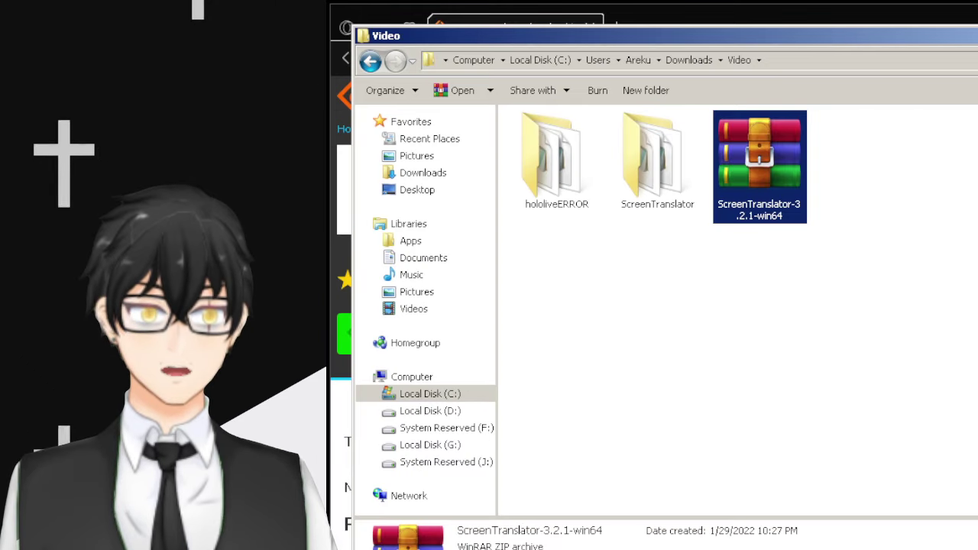
{"action": "left_click", "coordinate": [688, 344]}
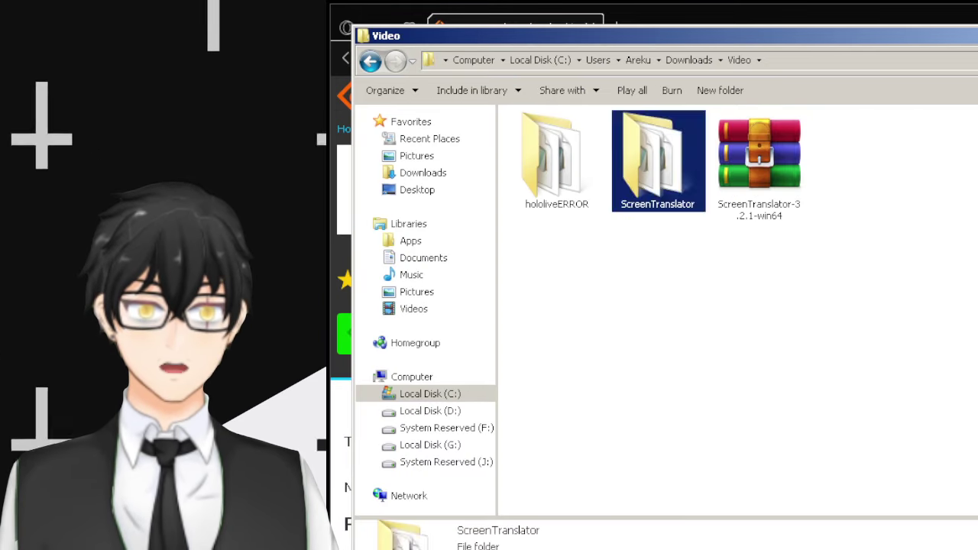
{"action": "double_click", "coordinate": [658, 161]}
{"action": "scroll", "coordinate": [688, 306], "scroll_direction": "down", "scroll_amount": 5}
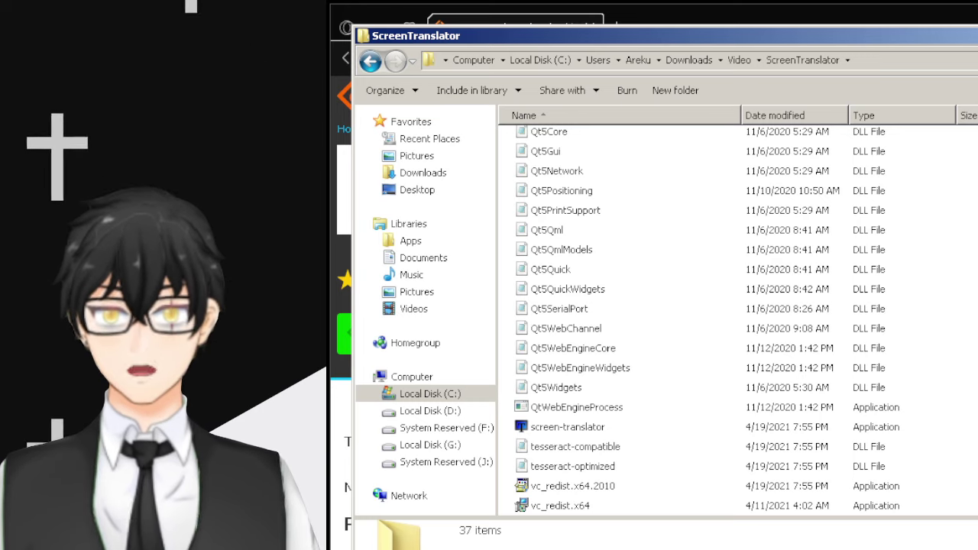
{"action": "left_click", "coordinate": [567, 427]}
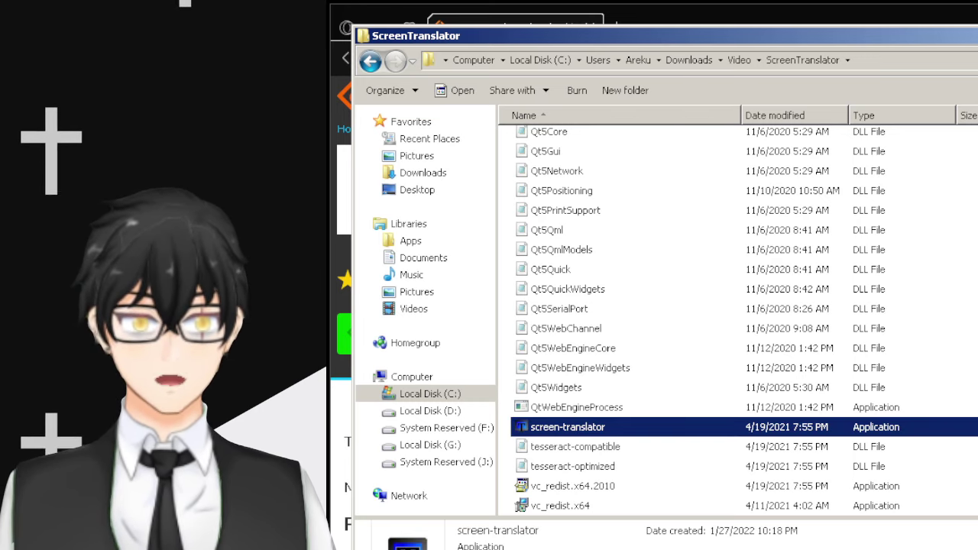
{"action": "left_click_drag", "start_coordinate": [612, 36], "coordinate": [671, 0]}
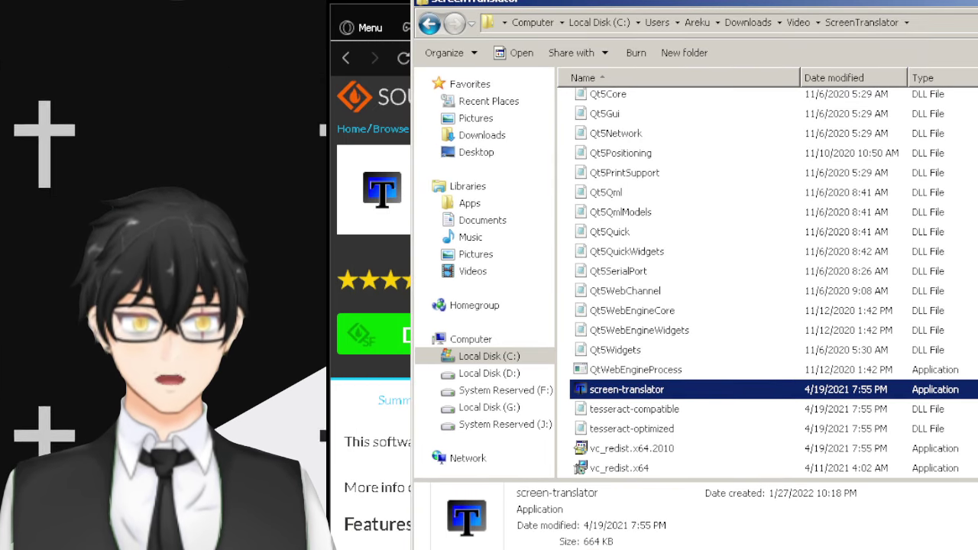
Run screen-translator.exe as administrator from its context menu
{"action": "right_click", "coordinate": [627, 393]}
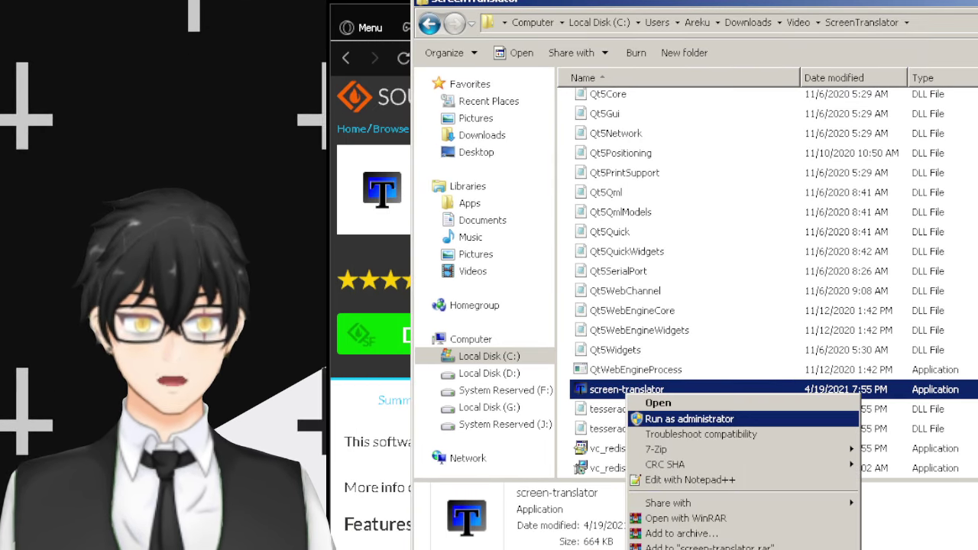
{"action": "left_click", "coordinate": [690, 418]}
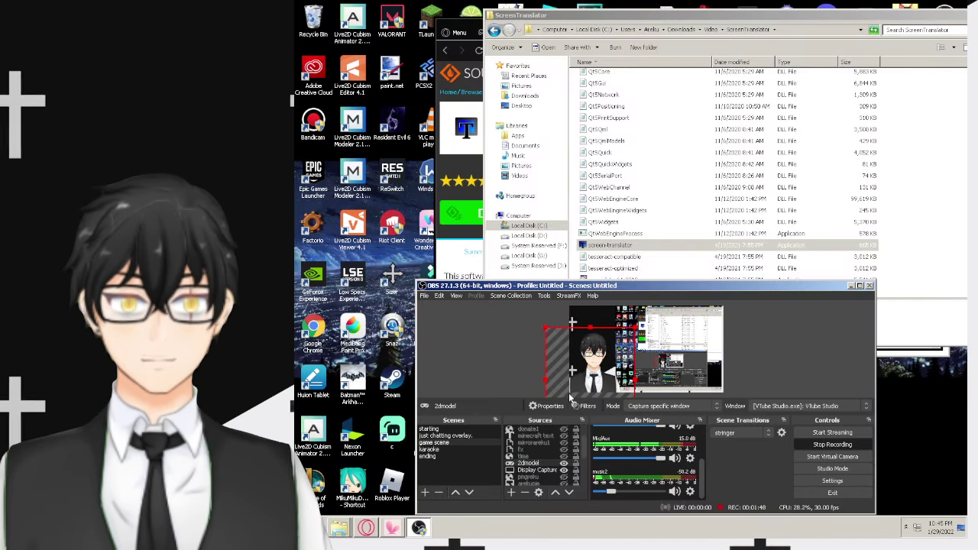
Quit the running Screen Translator from its hidden tray icon
{"action": "left_click_drag", "start_coordinate": [675, 289], "coordinate": [553, 351]}
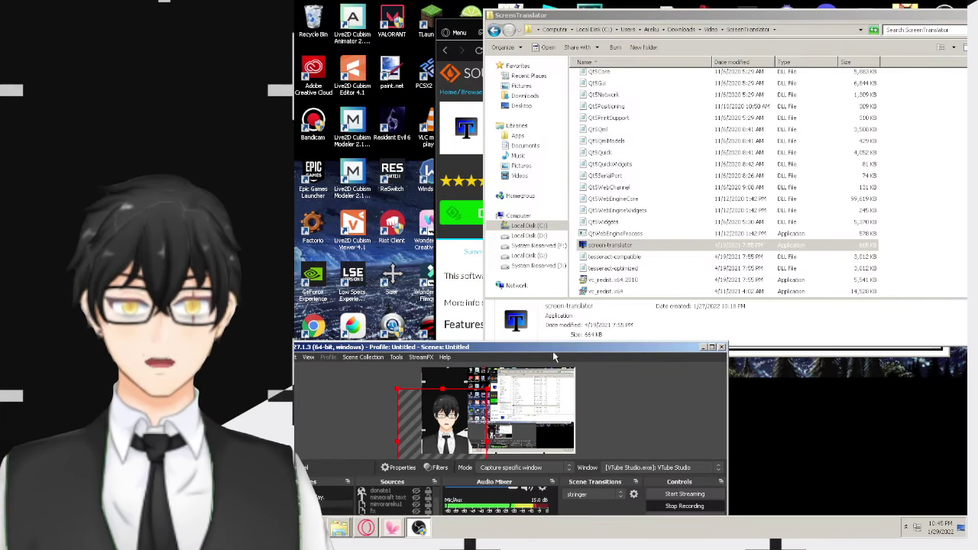
{"action": "left_click", "coordinate": [906, 527]}
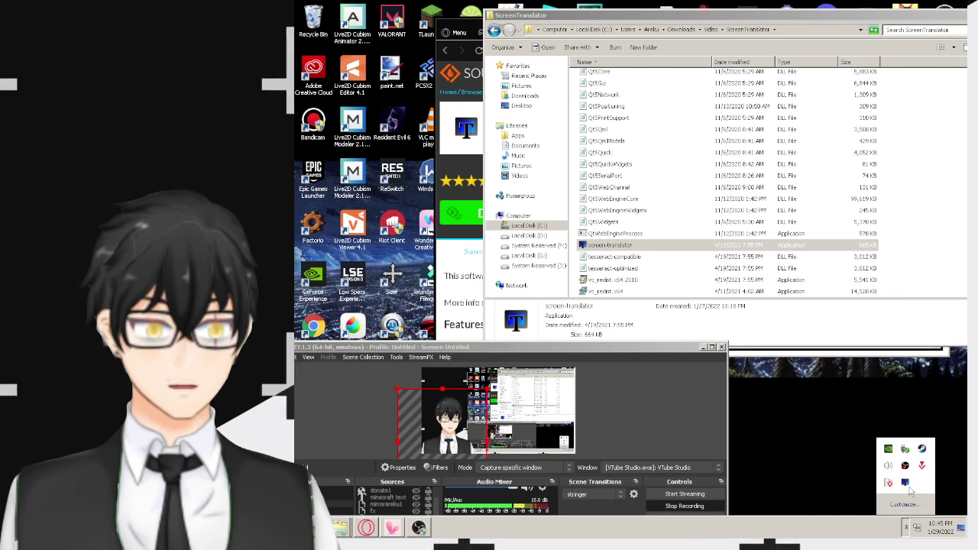
{"action": "right_click", "coordinate": [915, 482]}
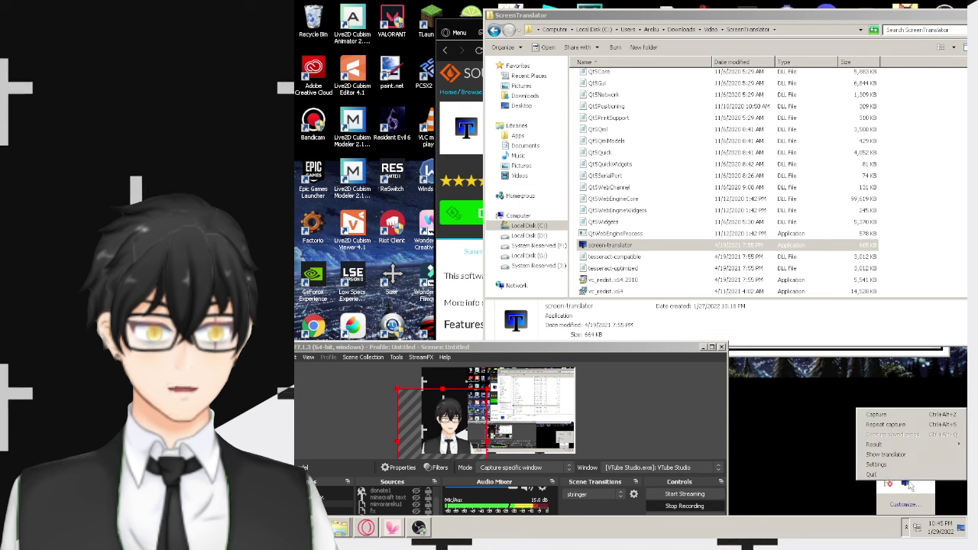
{"action": "left_click", "coordinate": [908, 476]}
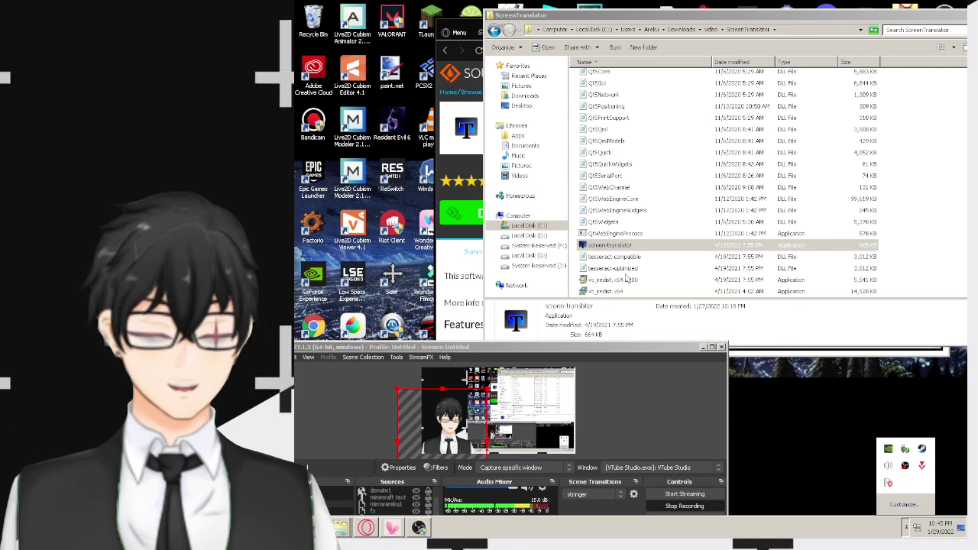
Relaunch screen-translator.exe with administrator rights
{"action": "left_click", "coordinate": [604, 246]}
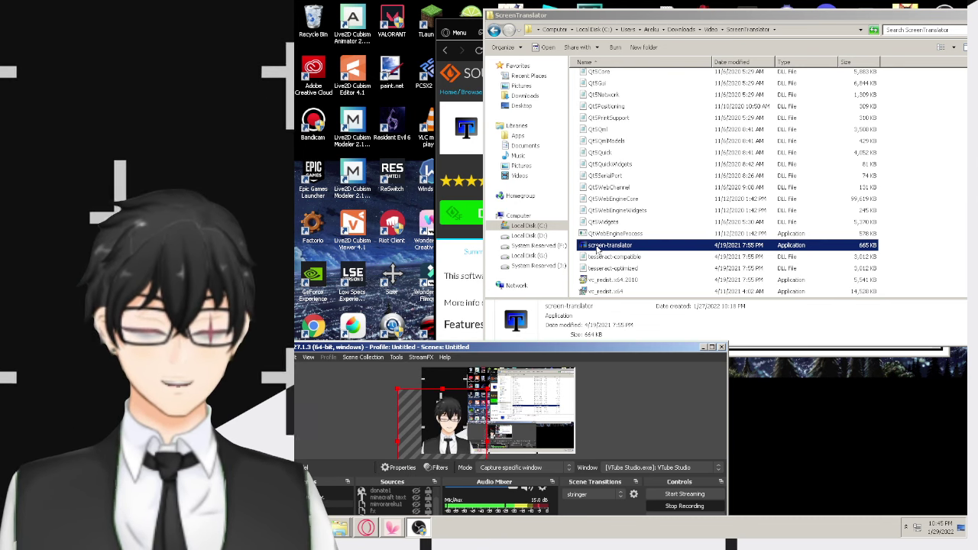
{"action": "right_click", "coordinate": [597, 249]}
{"action": "left_click", "coordinate": [618, 261]}
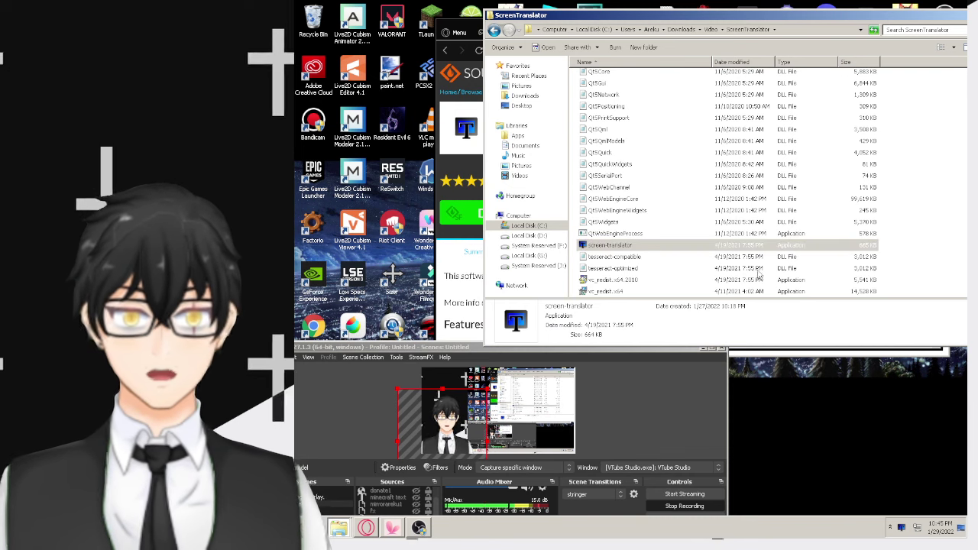
{"action": "left_click", "coordinate": [841, 423]}
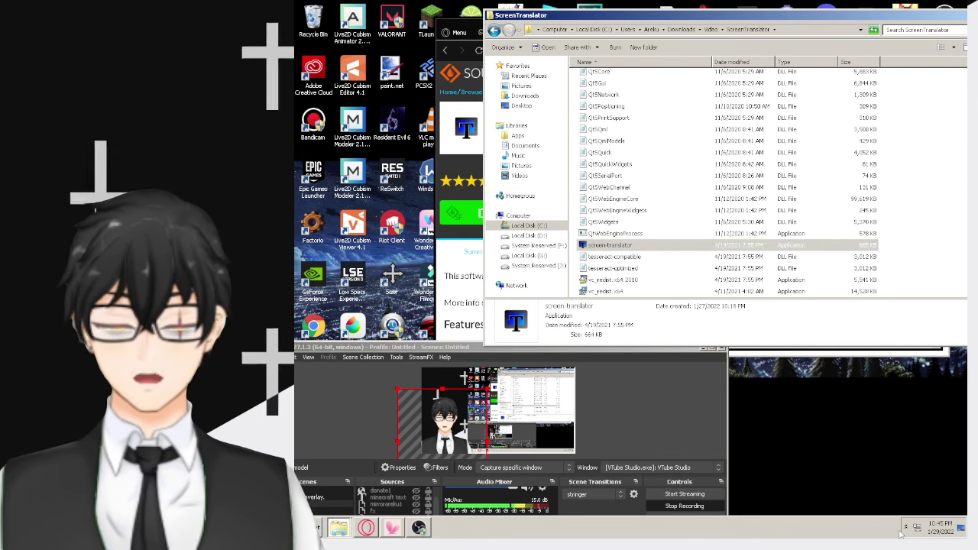
Open Screen Translator's Settings from the tray icon menu
{"action": "left_click", "coordinate": [908, 527]}
{"action": "right_click", "coordinate": [906, 484]}
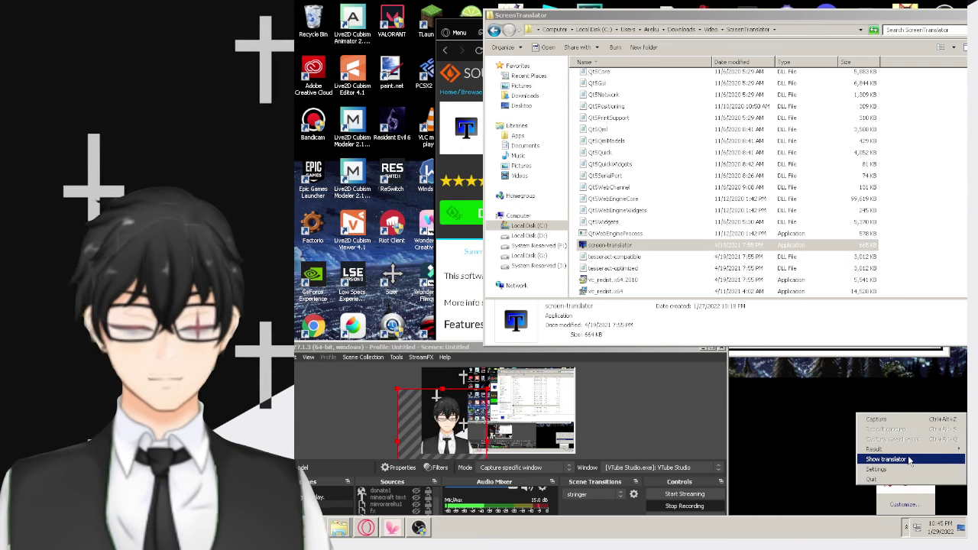
{"action": "left_click", "coordinate": [879, 469]}
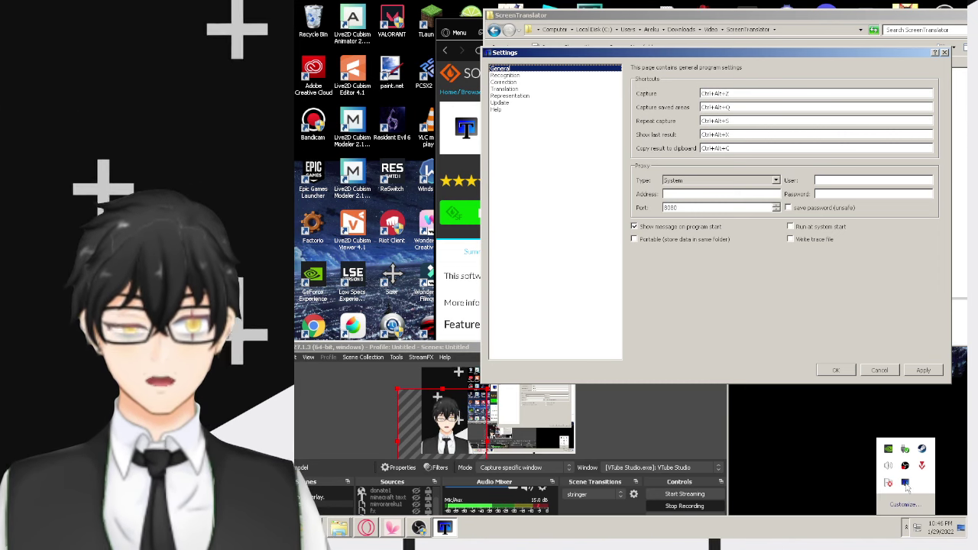
Close and reopen Settings from the tray menu, then go to the Update page
{"action": "key", "text": "Escape"}
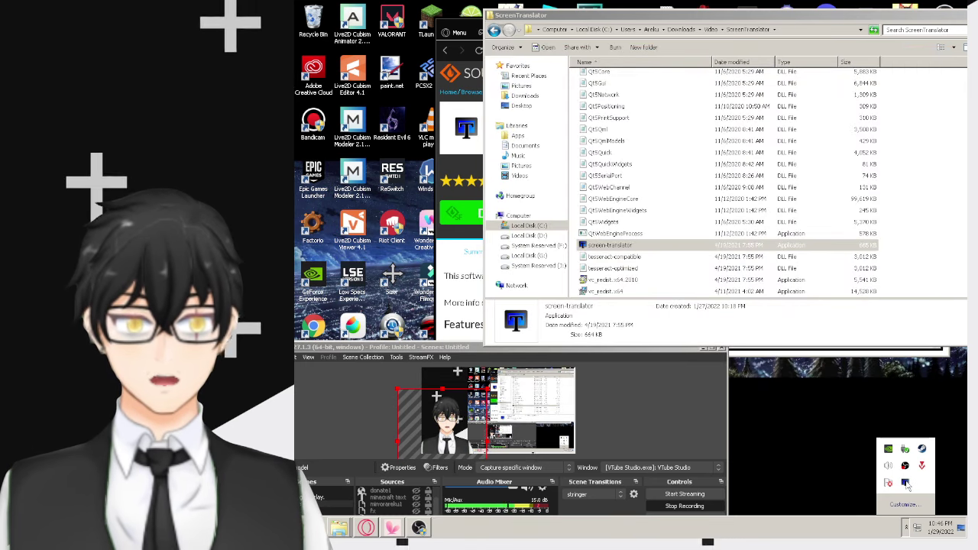
{"action": "right_click", "coordinate": [906, 482]}
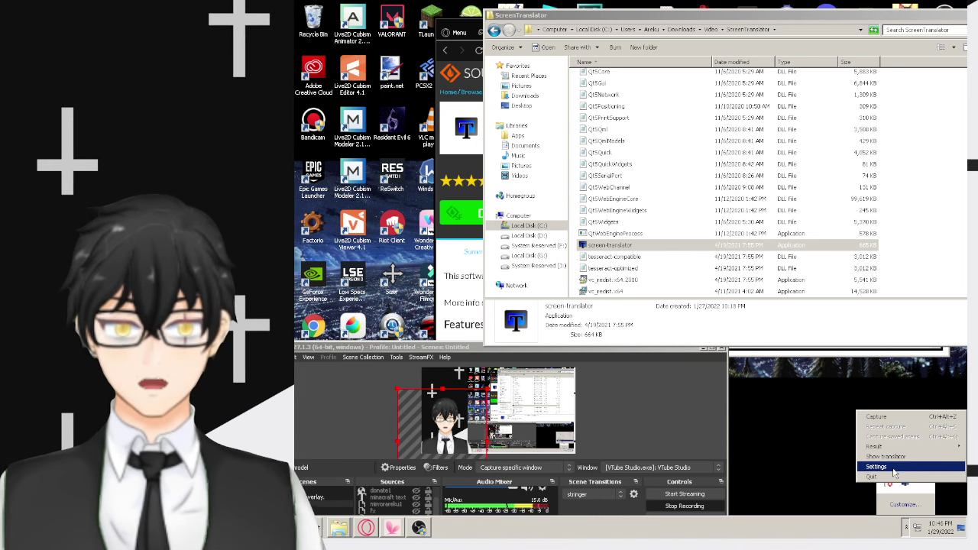
{"action": "left_click", "coordinate": [877, 466]}
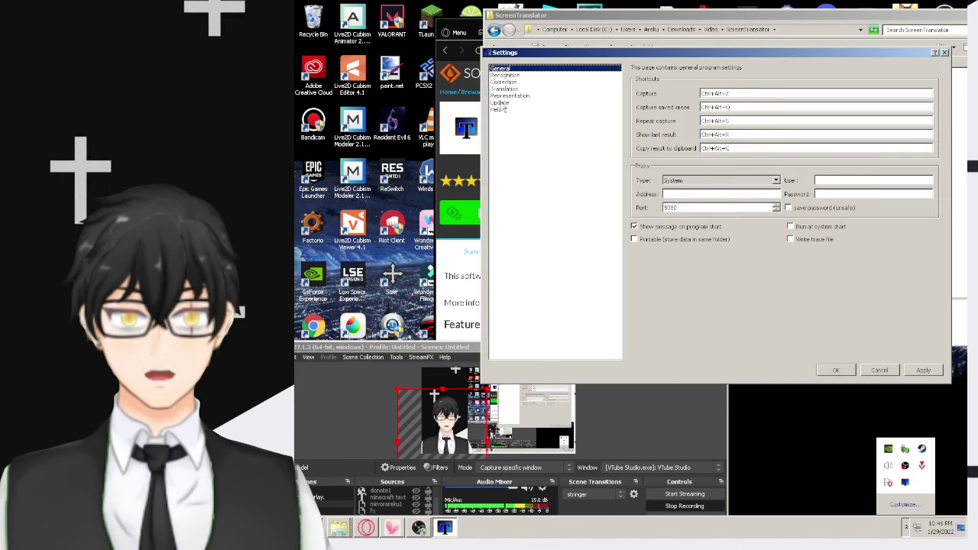
{"action": "left_click", "coordinate": [502, 101]}
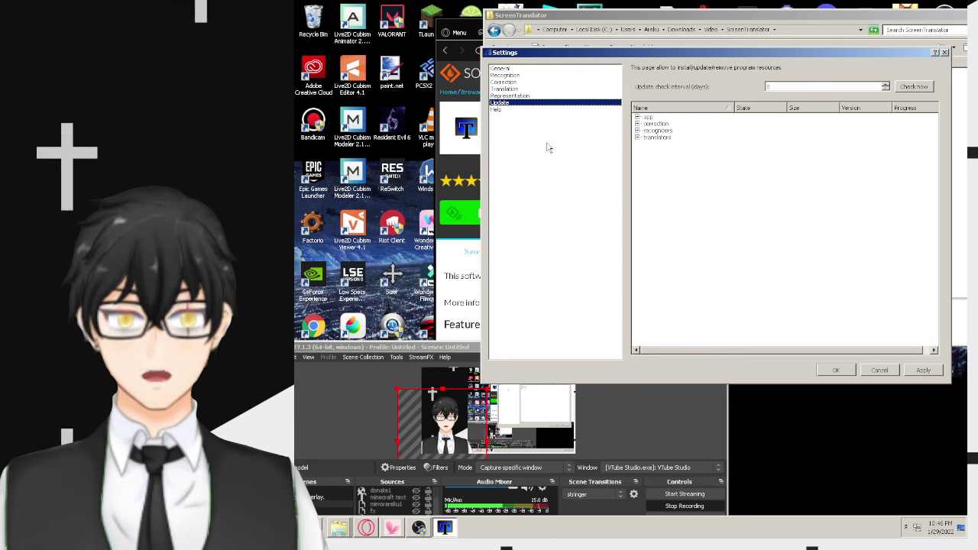
Expand the correction group and check Bosnian's install/update/remove options without changing anything
{"action": "left_click", "coordinate": [637, 130]}
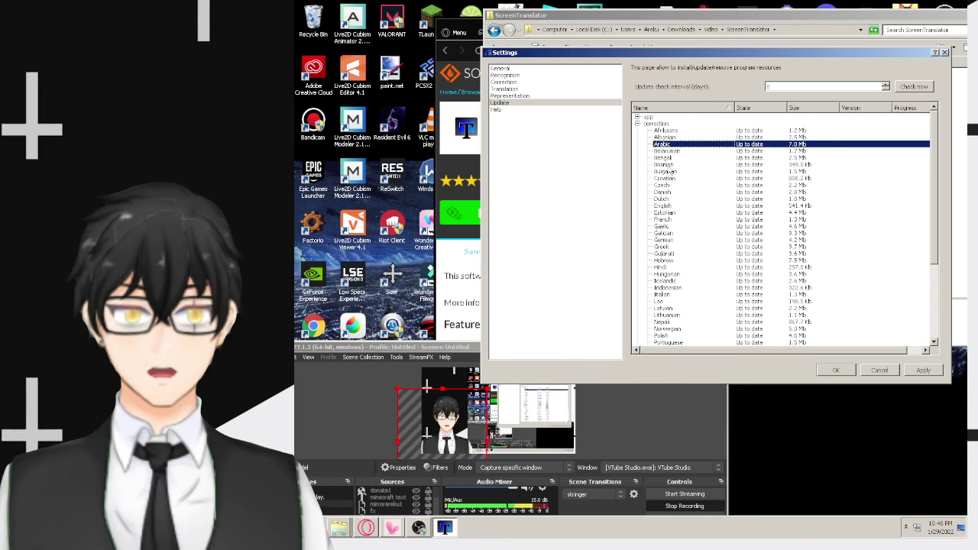
{"action": "scroll", "coordinate": [669, 168], "scroll_direction": "down", "scroll_amount": 5}
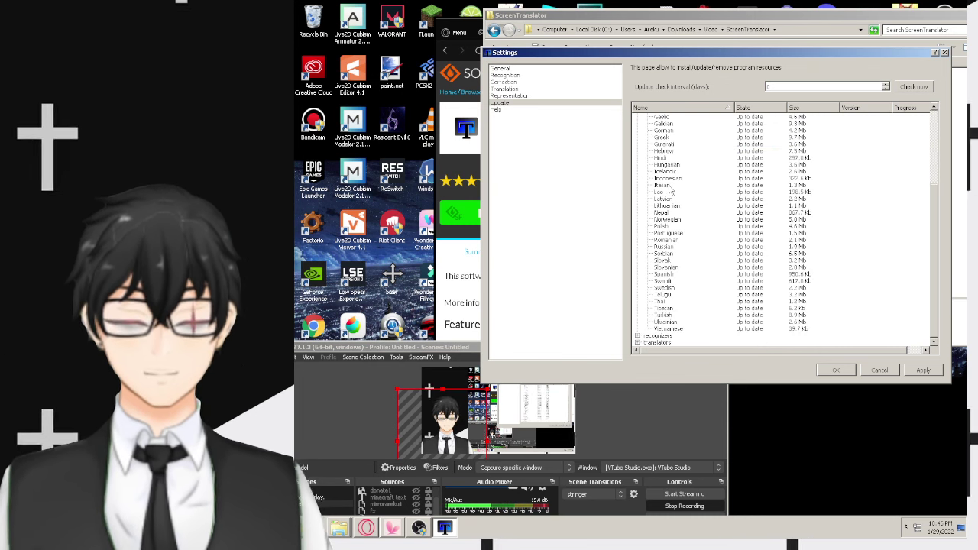
{"action": "scroll", "coordinate": [672, 191], "scroll_direction": "up", "scroll_amount": 5}
{"action": "left_click", "coordinate": [671, 172]}
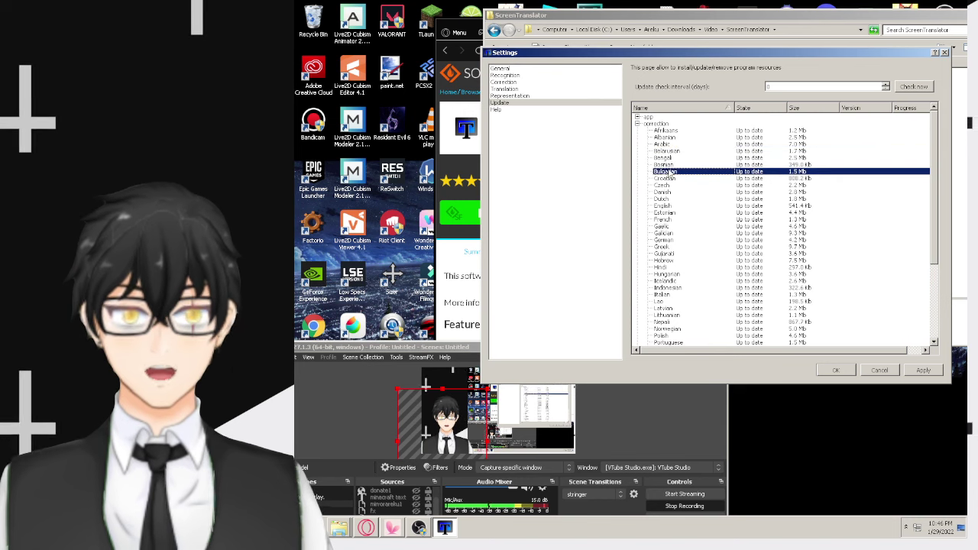
{"action": "key", "text": "Up"}
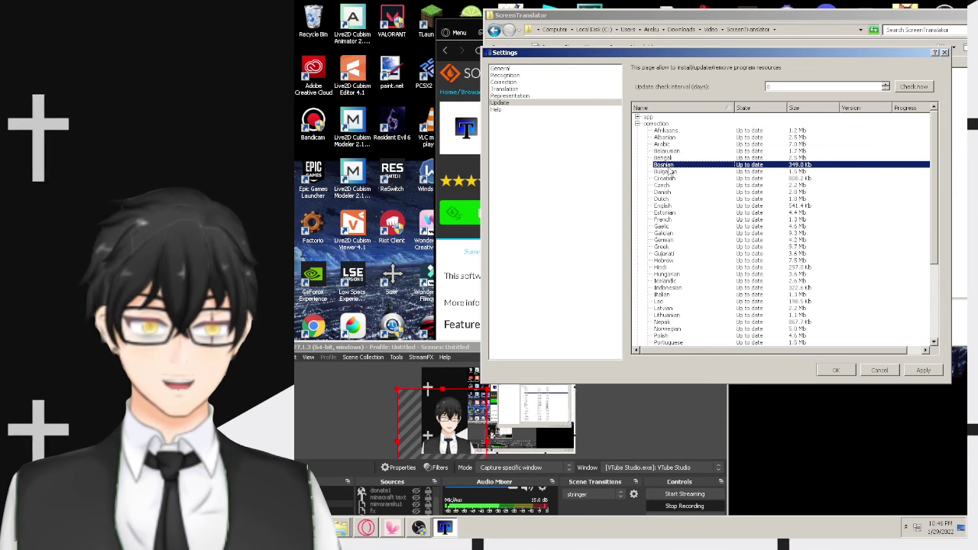
{"action": "right_click", "coordinate": [671, 170]}
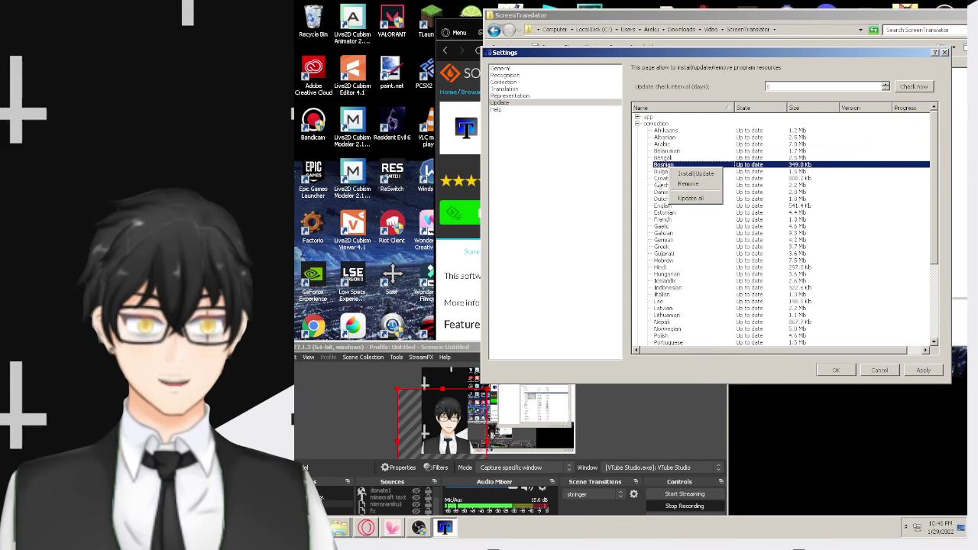
{"action": "left_click", "coordinate": [665, 178]}
{"action": "scroll", "coordinate": [674, 289], "scroll_direction": "down", "scroll_amount": 5}
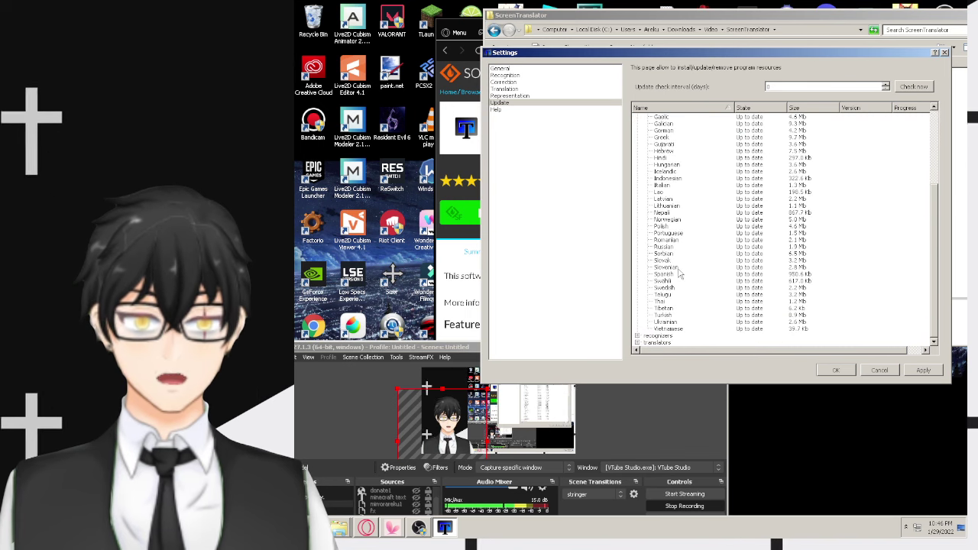
{"action": "scroll", "coordinate": [679, 274], "scroll_direction": "up", "scroll_amount": 5}
Check the French, Dutch and English correction entries, leaving English unchanged
{"action": "left_click", "coordinate": [662, 220]}
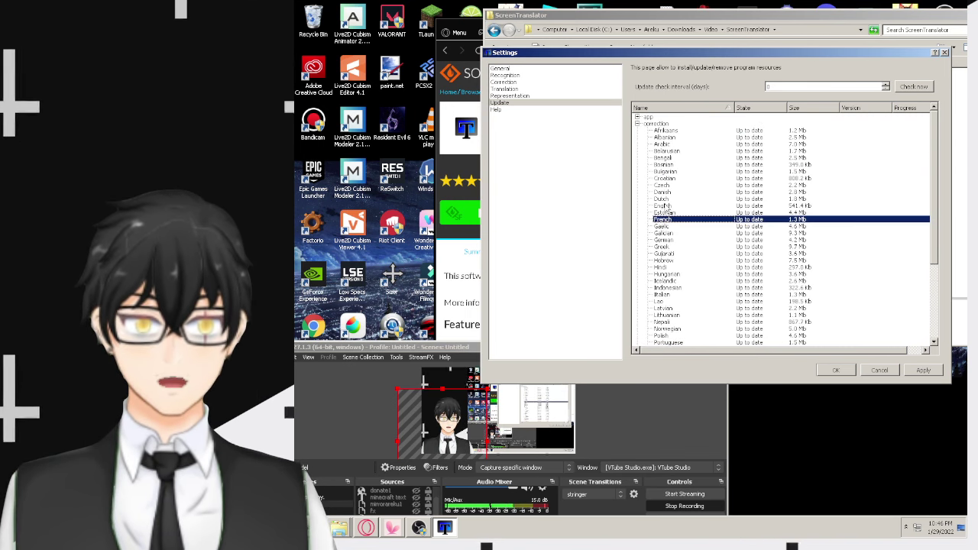
{"action": "left_click", "coordinate": [663, 206]}
{"action": "left_click", "coordinate": [662, 205]}
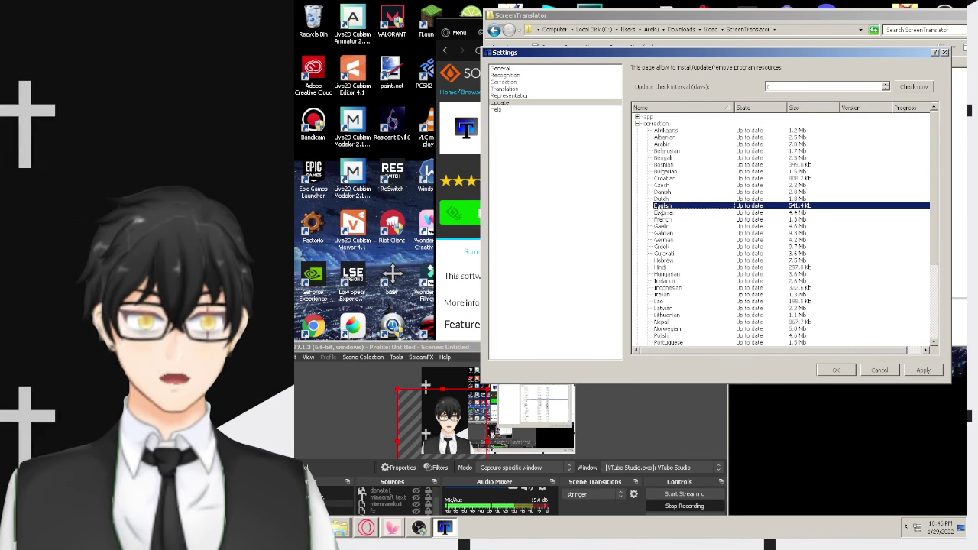
{"action": "right_click", "coordinate": [662, 206]}
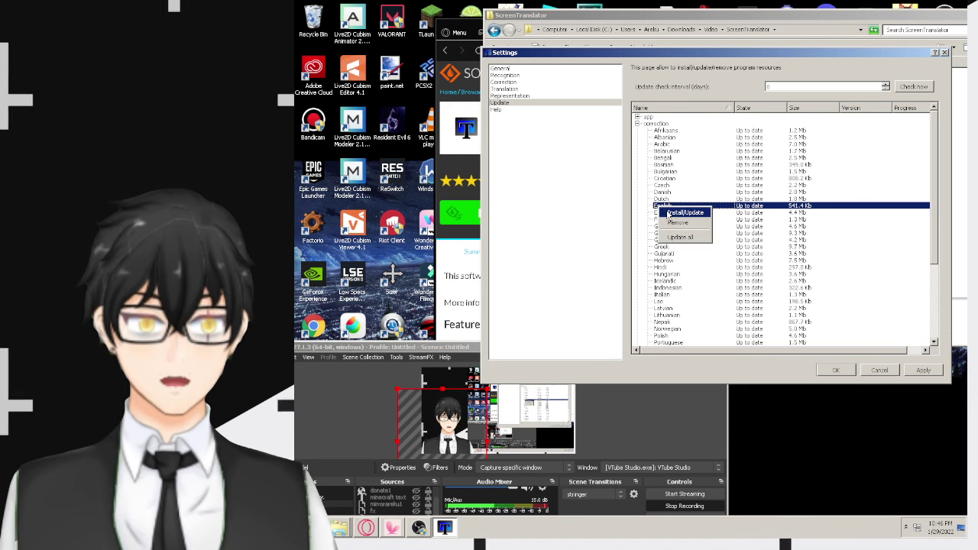
{"action": "left_click", "coordinate": [662, 185]}
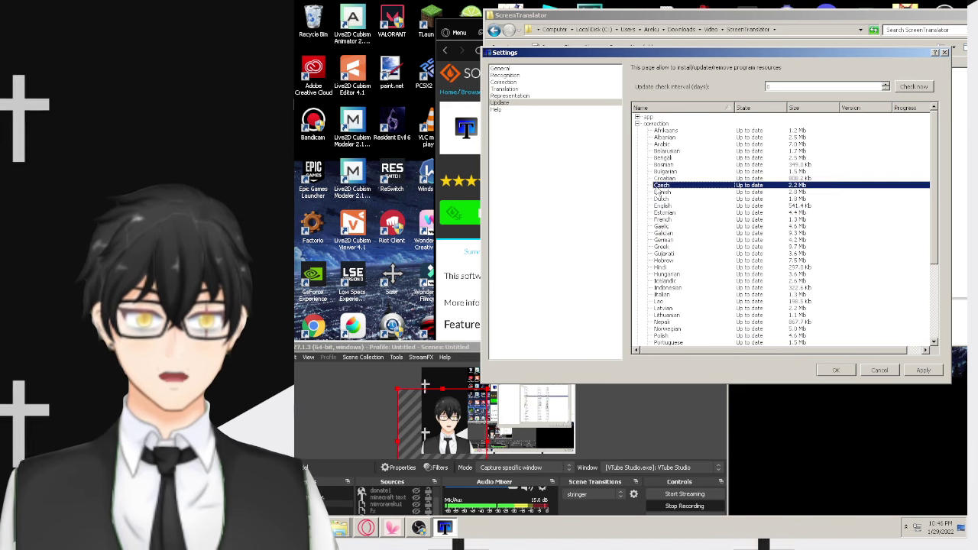
Browse the recognizers and translators groups, checking the google_api and deepl entries
{"action": "left_click", "coordinate": [639, 130]}
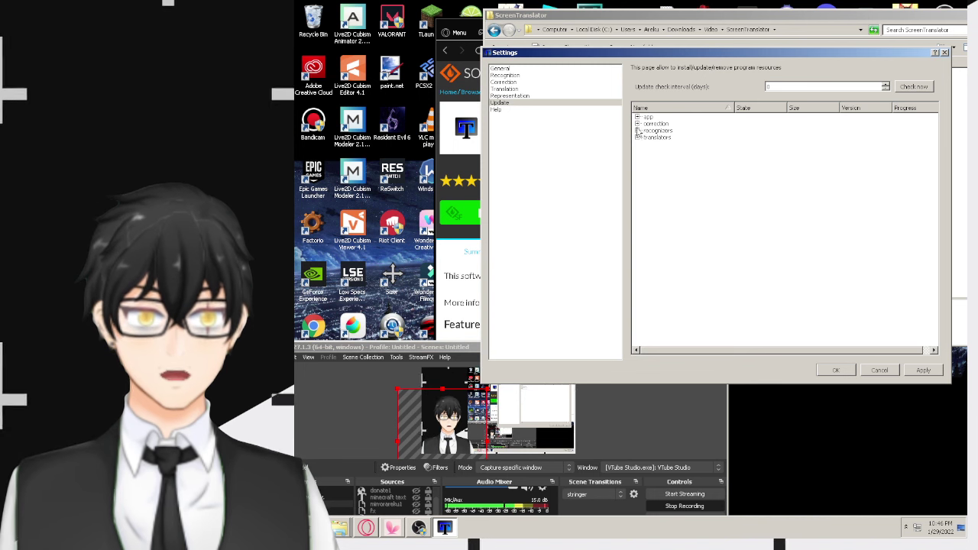
{"action": "left_click", "coordinate": [638, 130]}
{"action": "left_click", "coordinate": [664, 145]}
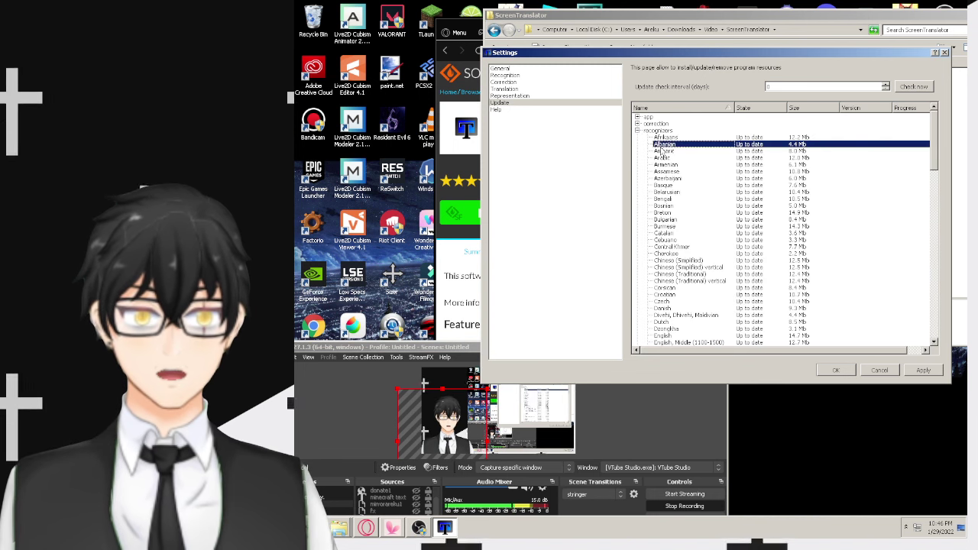
{"action": "scroll", "coordinate": [673, 229], "scroll_direction": "down", "scroll_amount": 10}
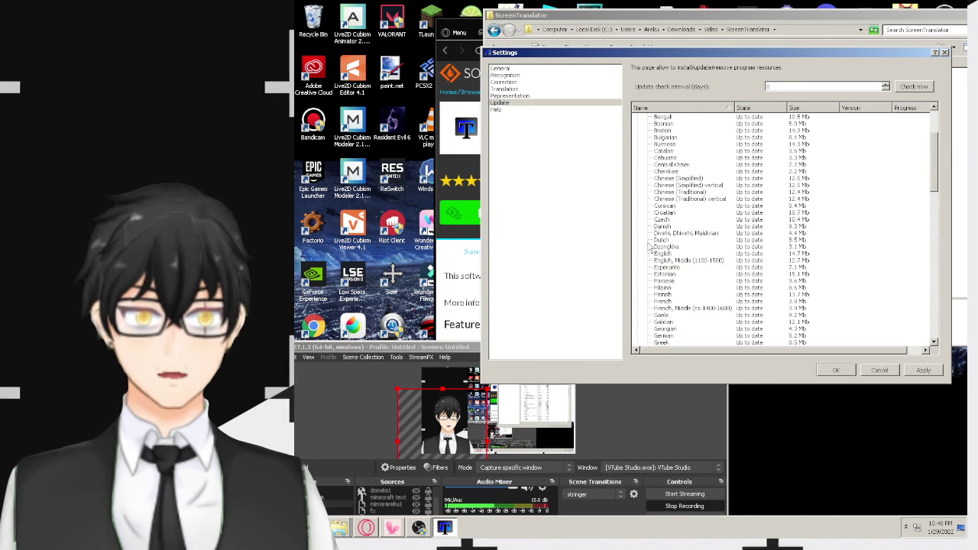
{"action": "scroll", "coordinate": [659, 254], "scroll_direction": "up", "scroll_amount": 5}
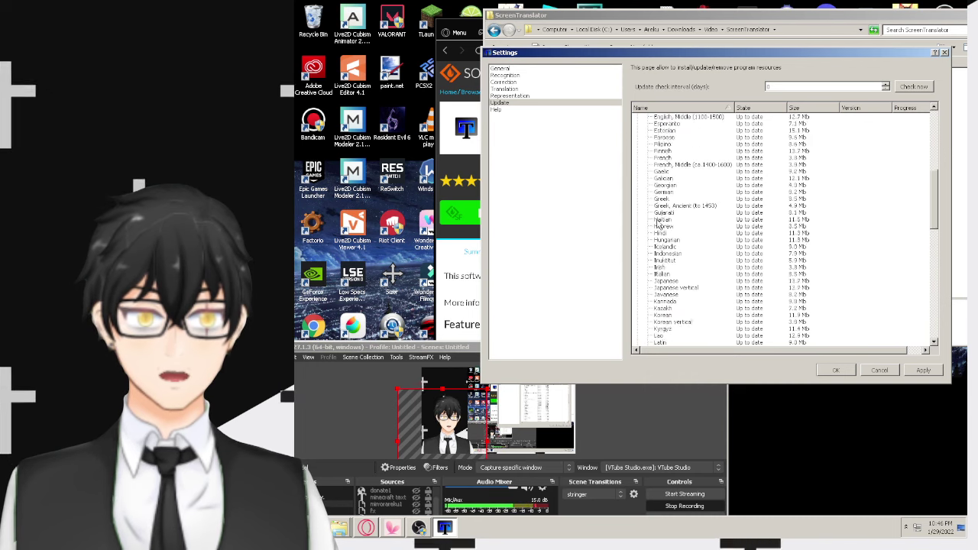
{"action": "scroll", "coordinate": [646, 212], "scroll_direction": "up", "scroll_amount": 5}
{"action": "scroll", "coordinate": [645, 212], "scroll_direction": "up", "scroll_amount": 5}
{"action": "left_click", "coordinate": [637, 130]}
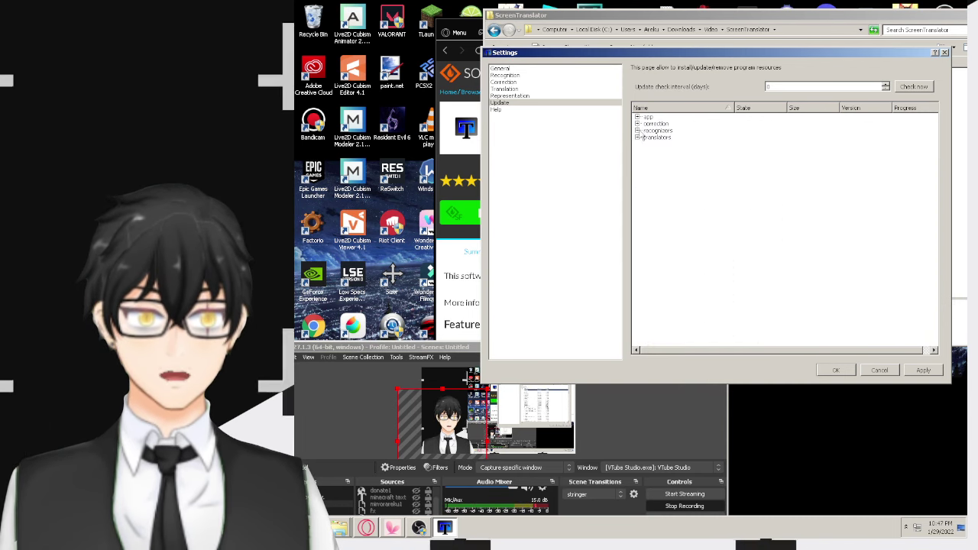
{"action": "left_click", "coordinate": [638, 137]}
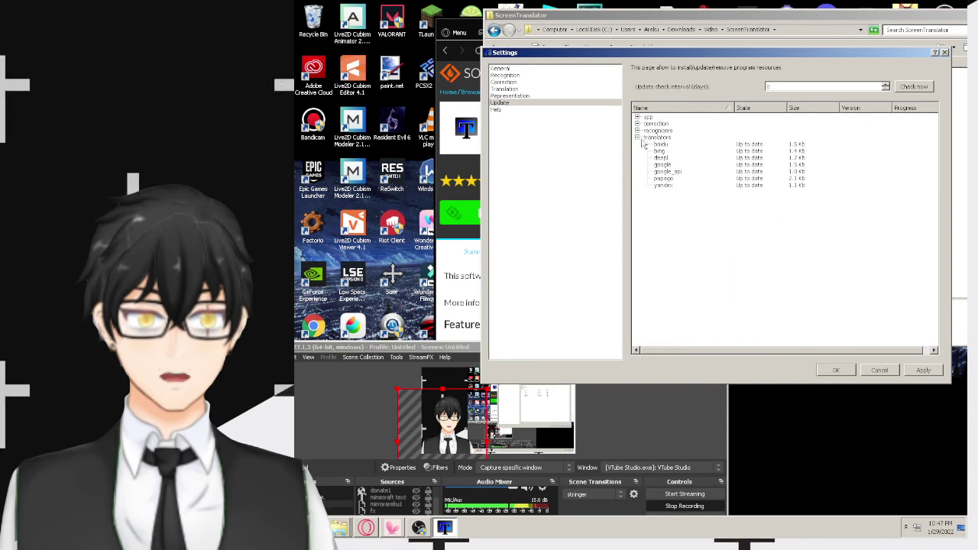
{"action": "left_click", "coordinate": [668, 171]}
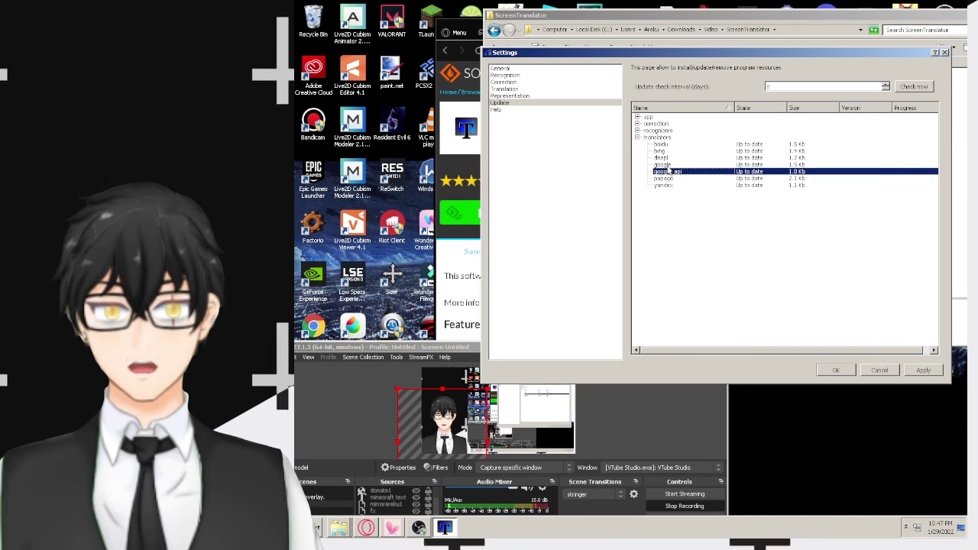
{"action": "left_click", "coordinate": [663, 165]}
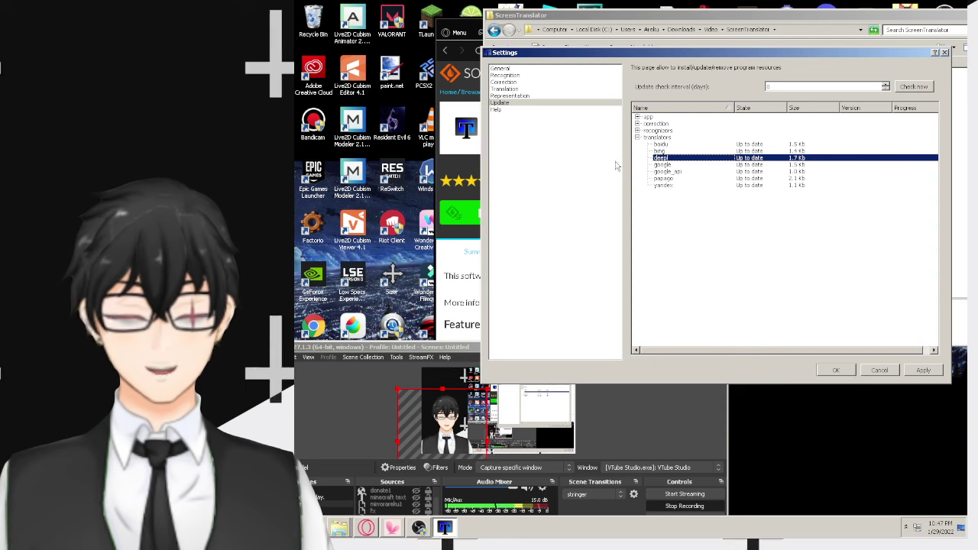
Look through the Representation, Correction, Translation and Recognition settings pages
{"action": "left_click", "coordinate": [508, 97]}
{"action": "left_click", "coordinate": [504, 82]}
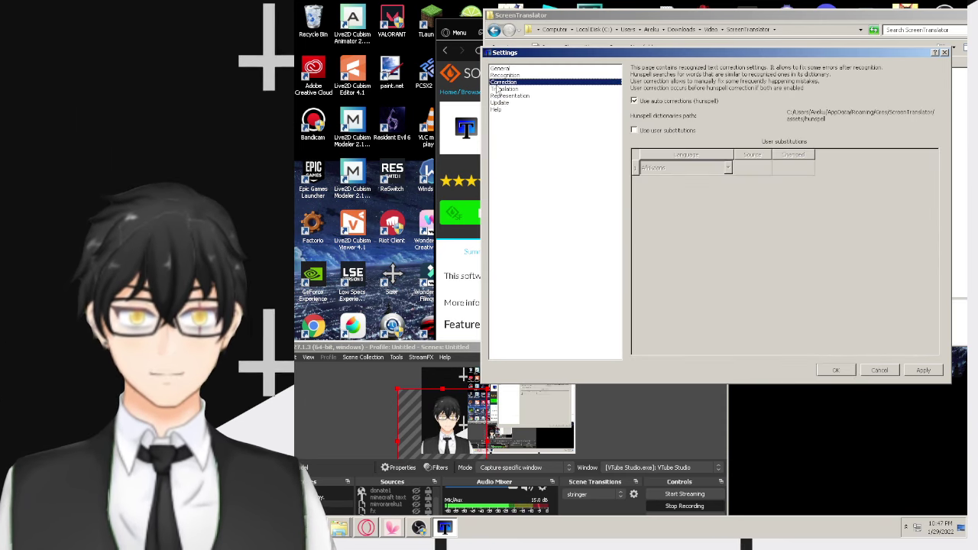
{"action": "left_click", "coordinate": [504, 89]}
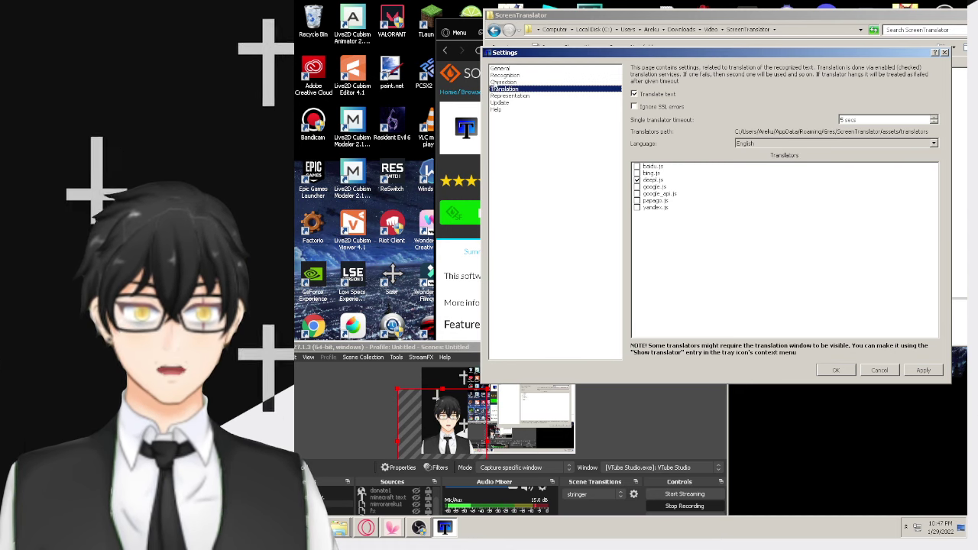
{"action": "left_click", "coordinate": [505, 81]}
{"action": "left_click", "coordinate": [505, 75]}
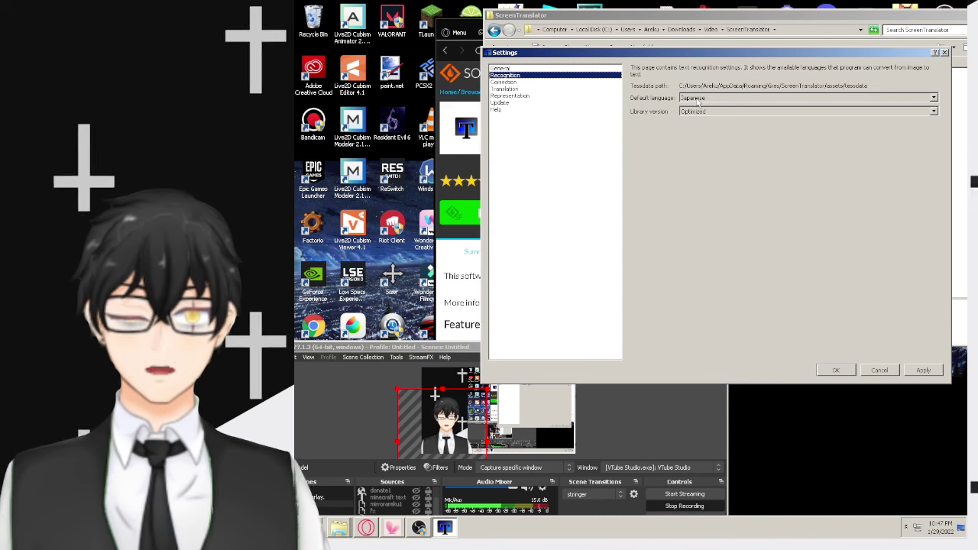
Keep the Optimized OCR library and Japanese recognition language, then view Translation settings
{"action": "left_click", "coordinate": [807, 111]}
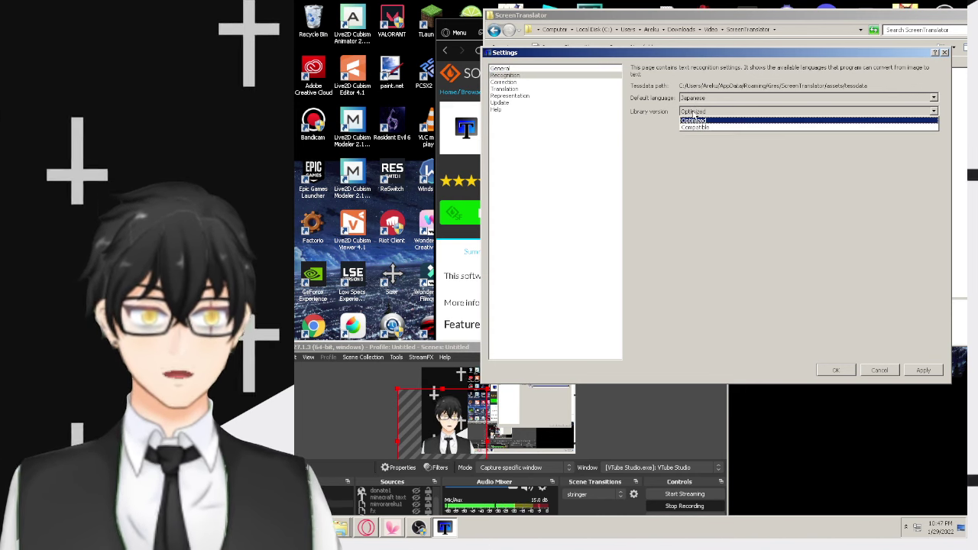
{"action": "left_click", "coordinate": [695, 120]}
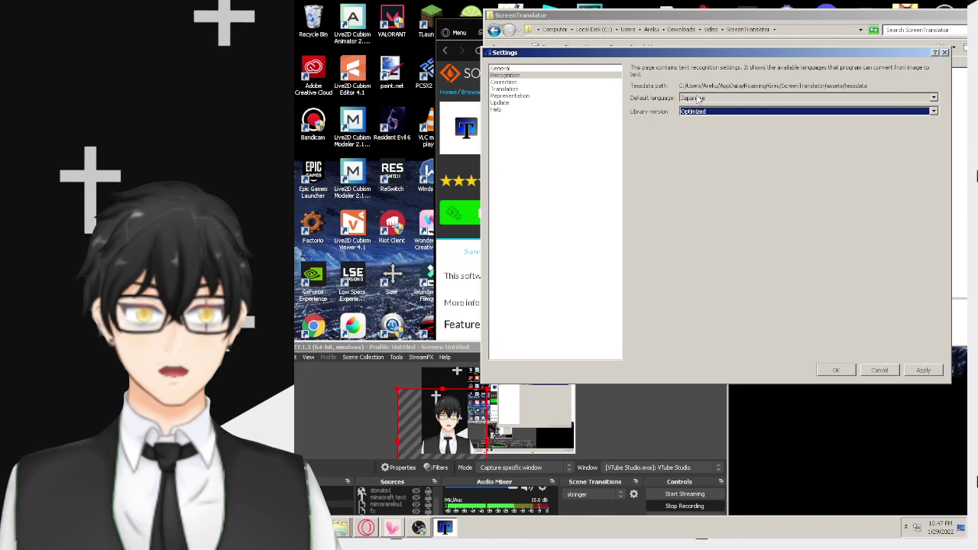
{"action": "left_click", "coordinate": [699, 99]}
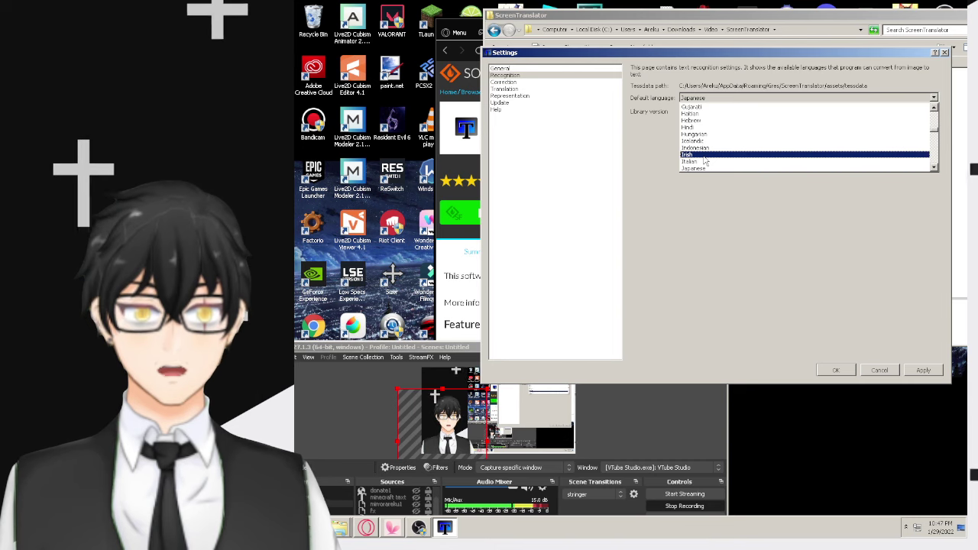
{"action": "scroll", "coordinate": [709, 161], "scroll_direction": "down", "scroll_amount": 3}
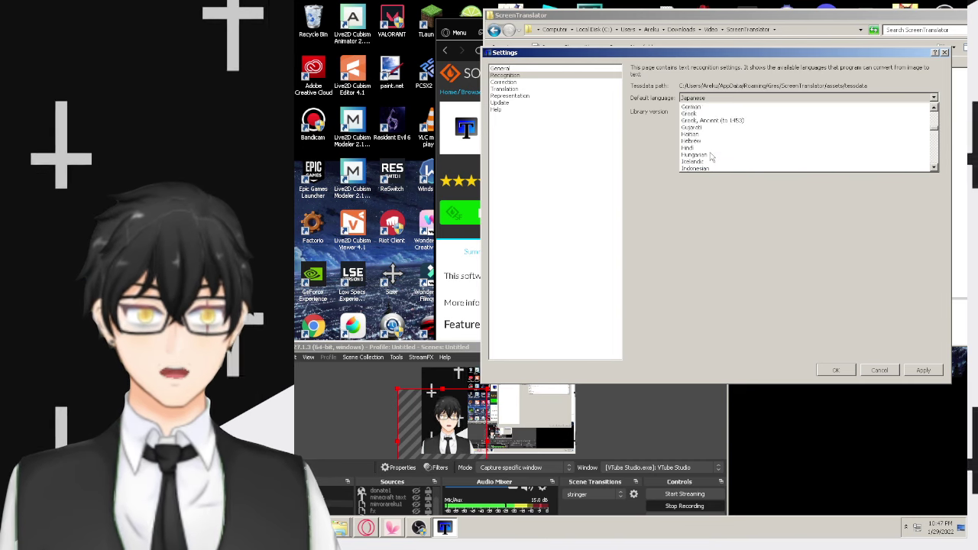
{"action": "left_click", "coordinate": [644, 143]}
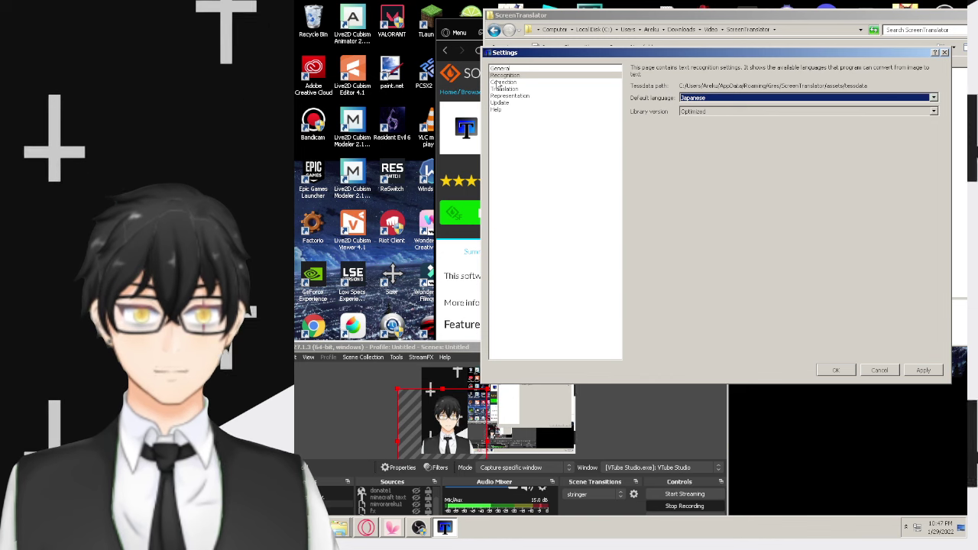
{"action": "left_click", "coordinate": [500, 82]}
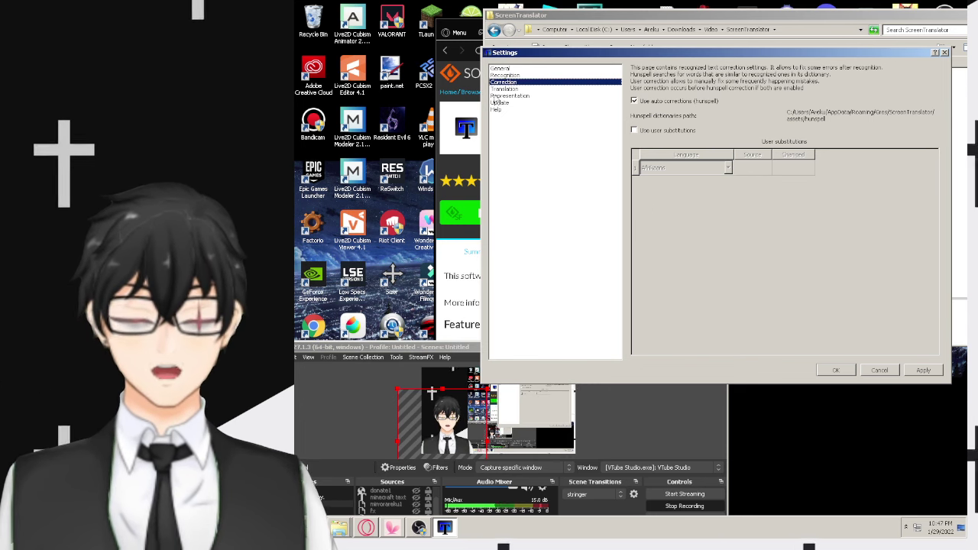
{"action": "left_click", "coordinate": [504, 88]}
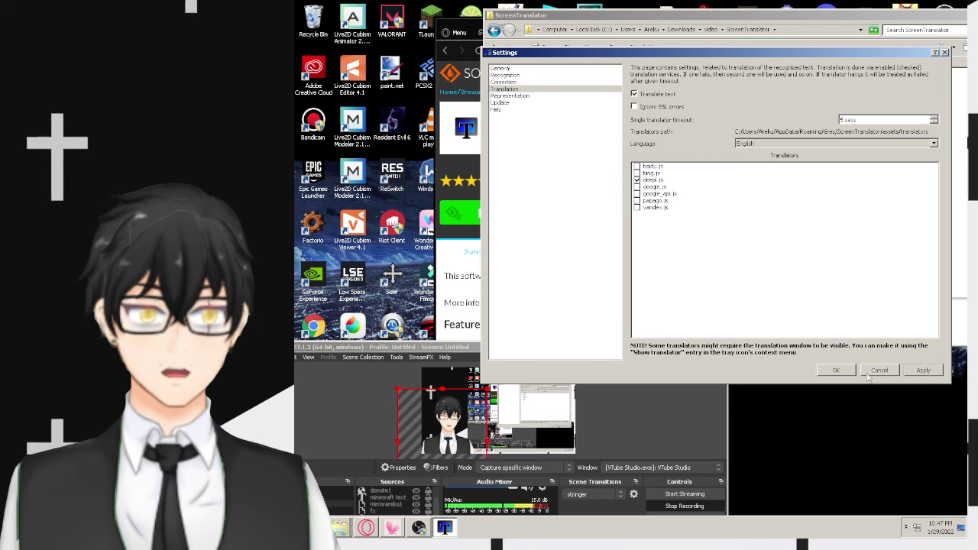
Save Settings, close the duplicate window, and open hololiveERROR from the Video folder
{"action": "left_click", "coordinate": [837, 371]}
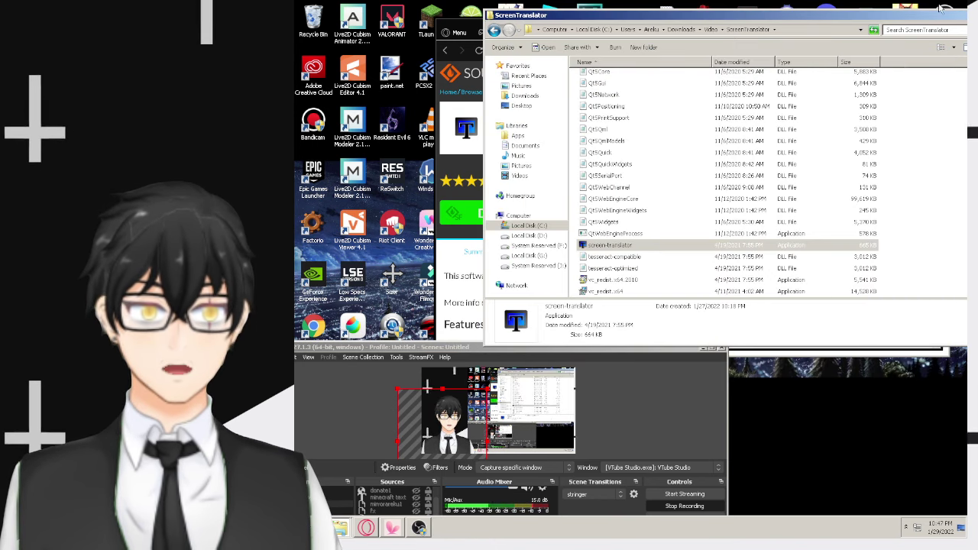
{"action": "left_click", "coordinate": [962, 15]}
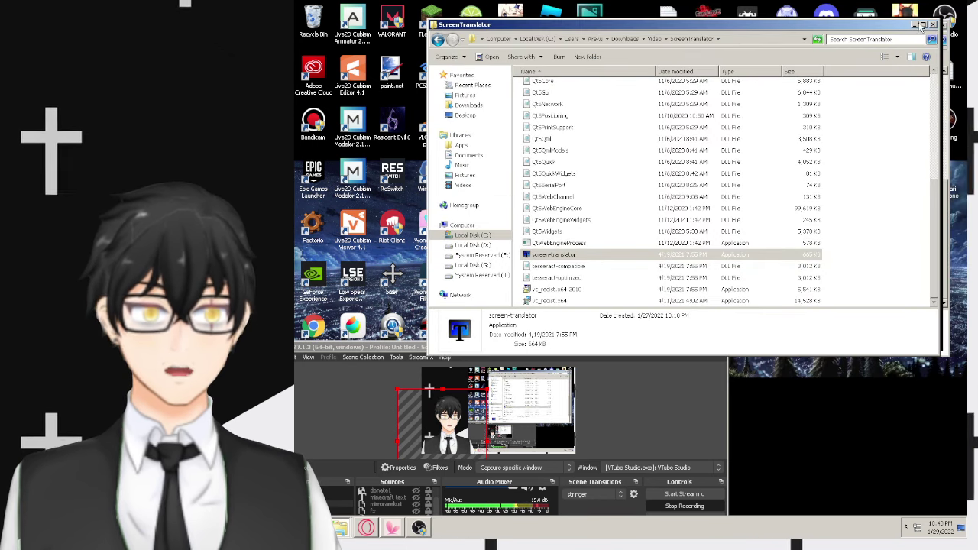
{"action": "left_click", "coordinate": [439, 39]}
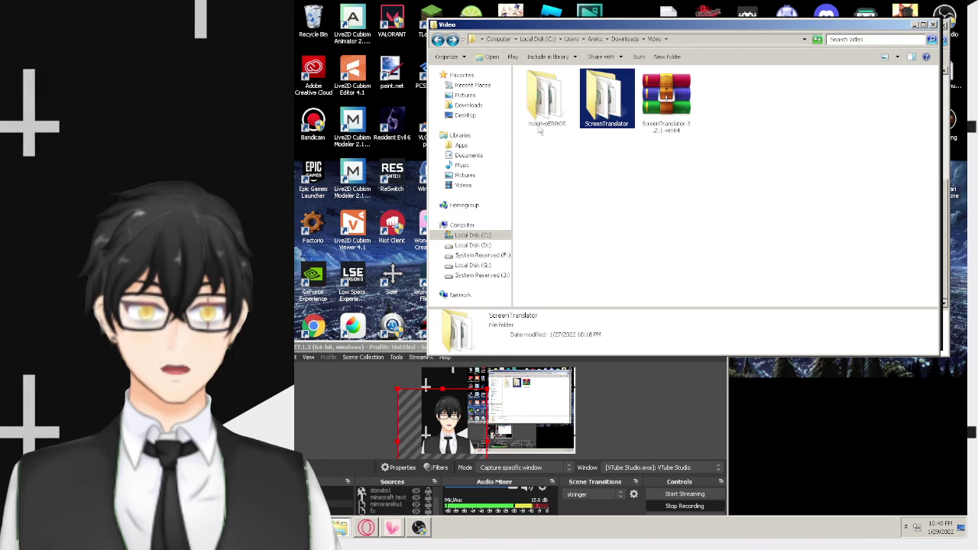
{"action": "left_click", "coordinate": [546, 102]}
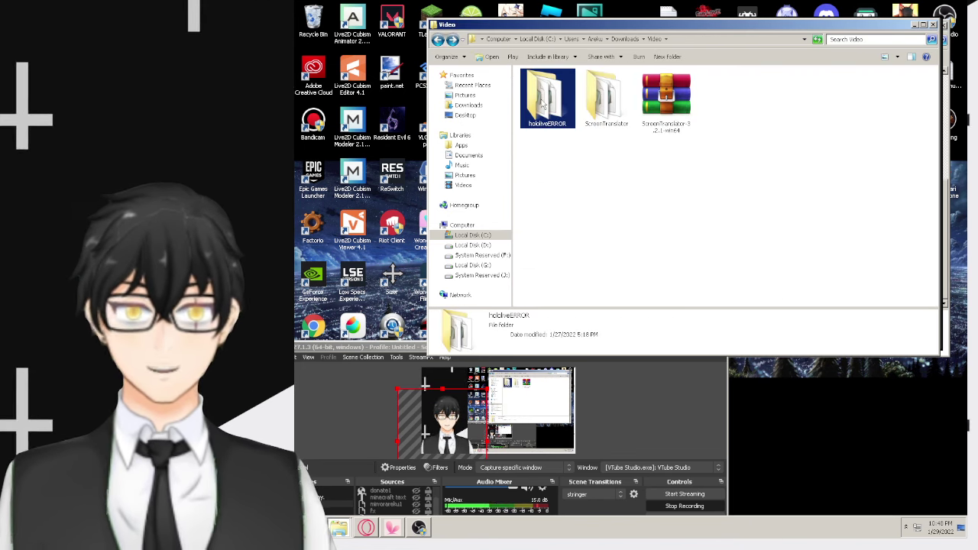
{"action": "left_click", "coordinate": [569, 215]}
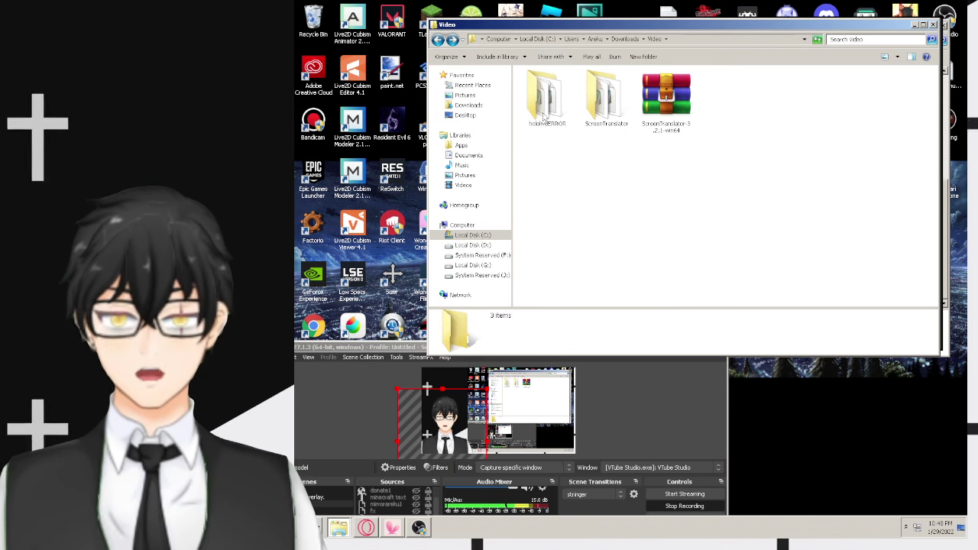
{"action": "double_click", "coordinate": [546, 107]}
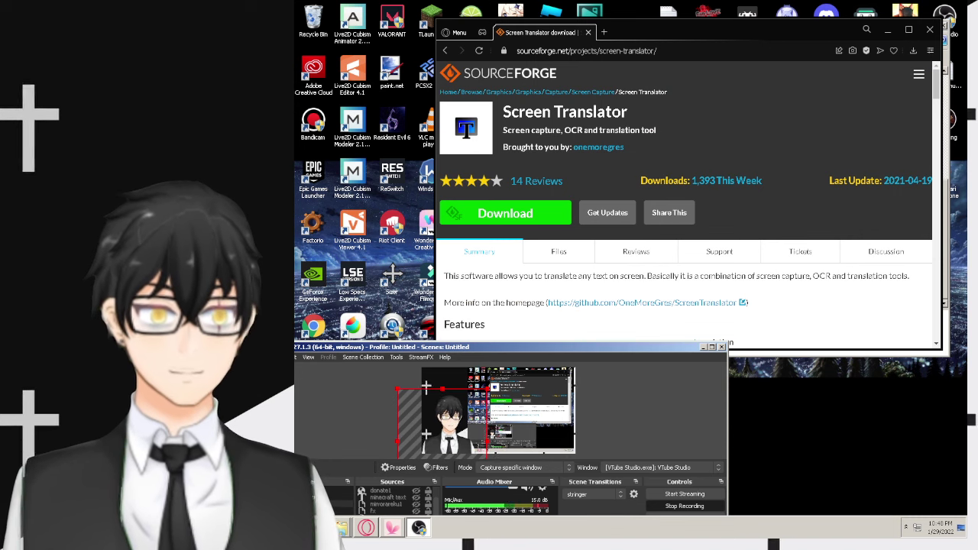
Load the Twitter home timeline in a new tab using its speed-dial tile
{"action": "left_click", "coordinate": [606, 32]}
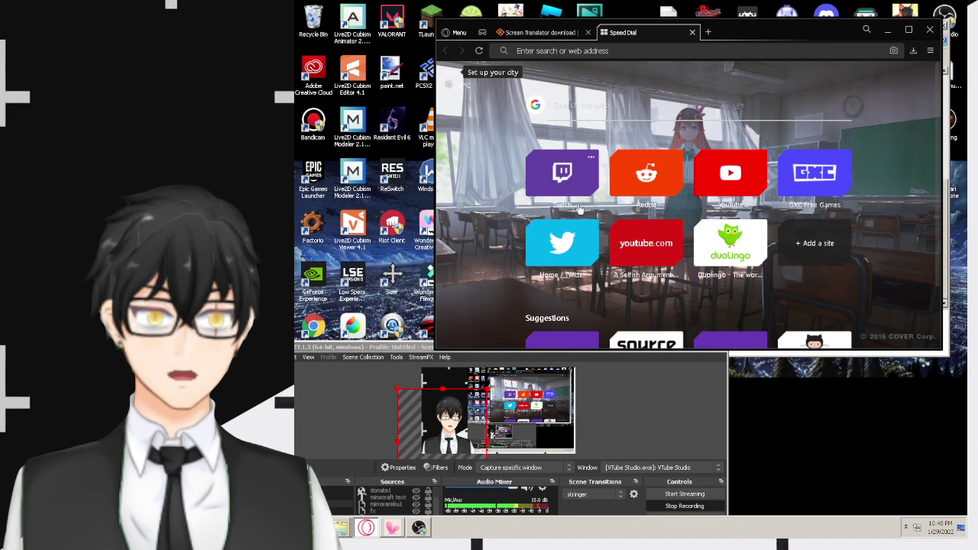
{"action": "left_click", "coordinate": [563, 243]}
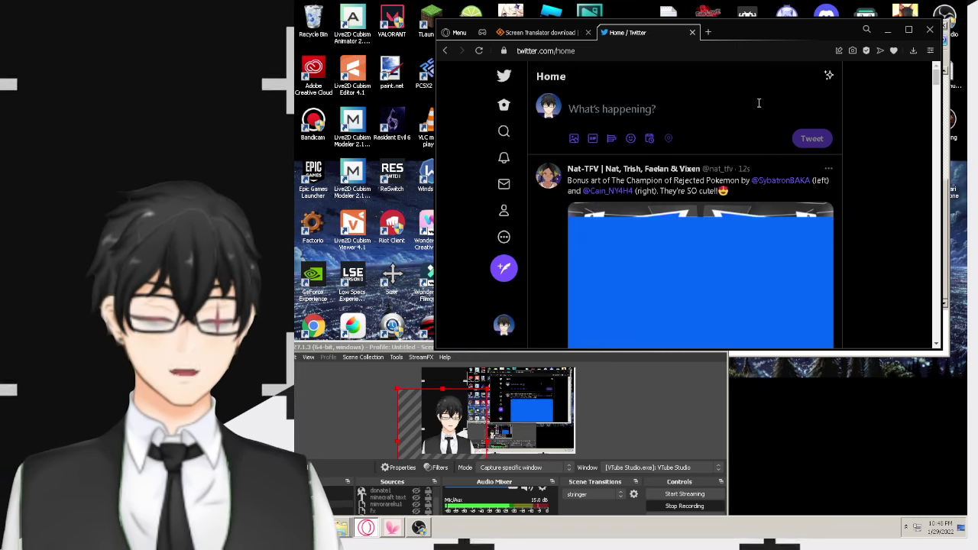
{"action": "scroll", "coordinate": [765, 192], "scroll_direction": "down", "scroll_amount": 3}
{"action": "scroll", "coordinate": [789, 214], "scroll_direction": "down", "scroll_amount": 3}
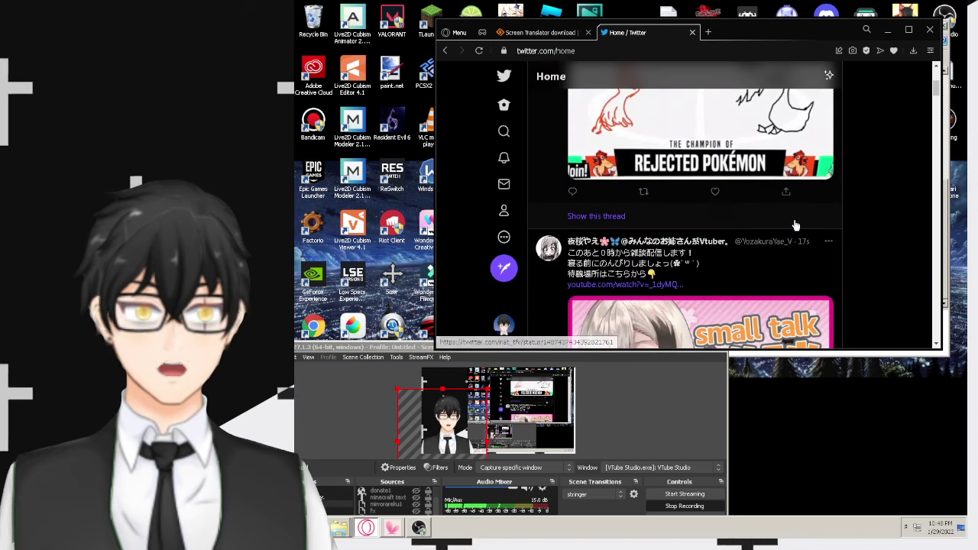
{"action": "scroll", "coordinate": [790, 218], "scroll_direction": "down", "scroll_amount": 2}
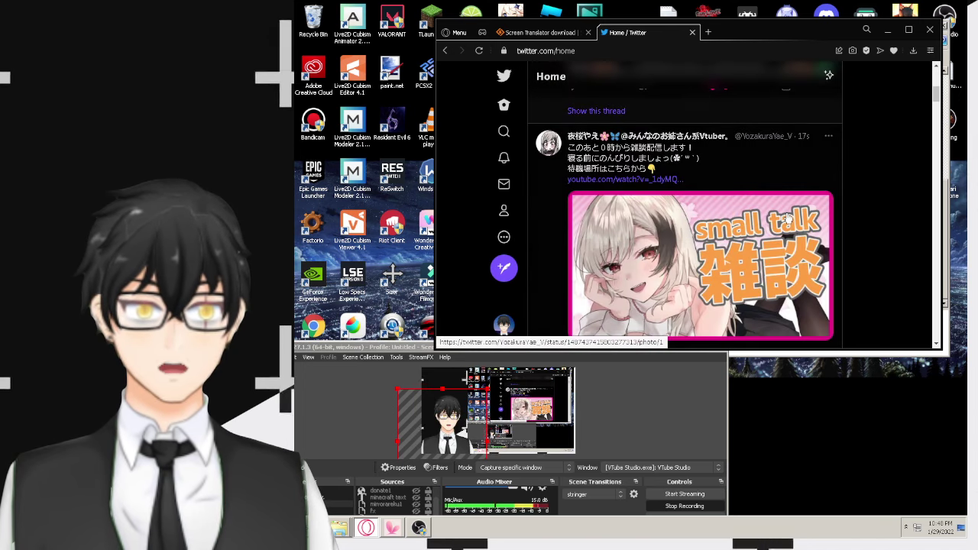
{"action": "scroll", "coordinate": [790, 218], "scroll_direction": "up", "scroll_amount": 1}
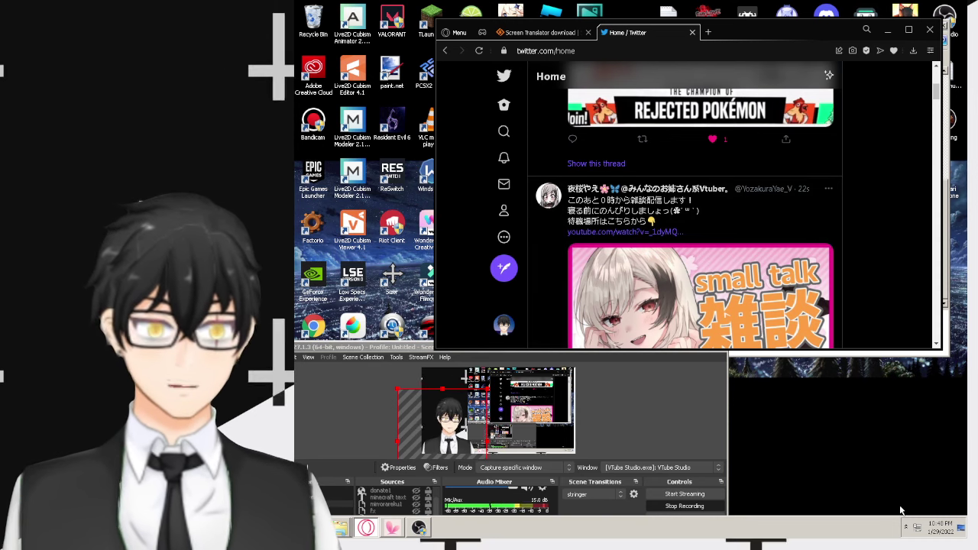
Start a Screen Translator capture from the tray icon and select the Japanese tweet text
{"action": "left_click", "coordinate": [906, 528]}
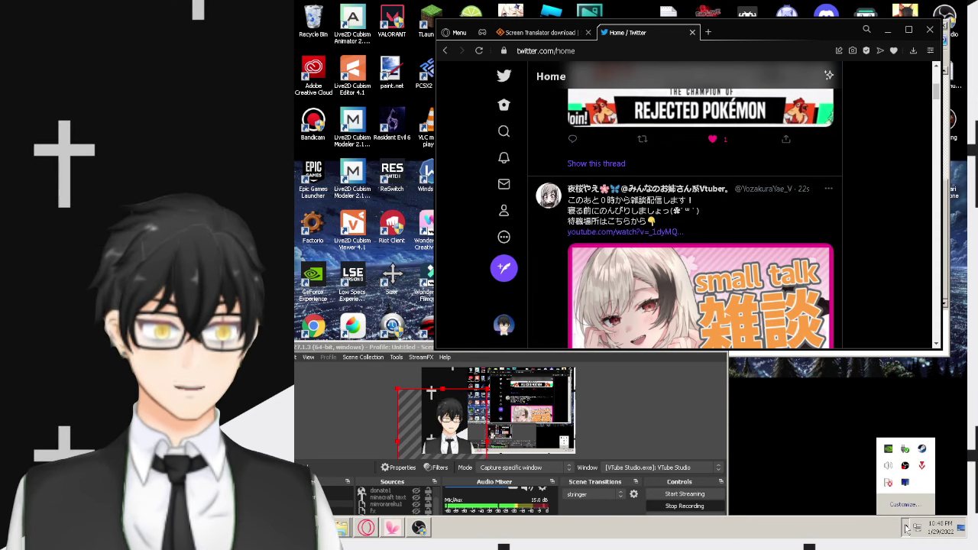
{"action": "right_click", "coordinate": [906, 483]}
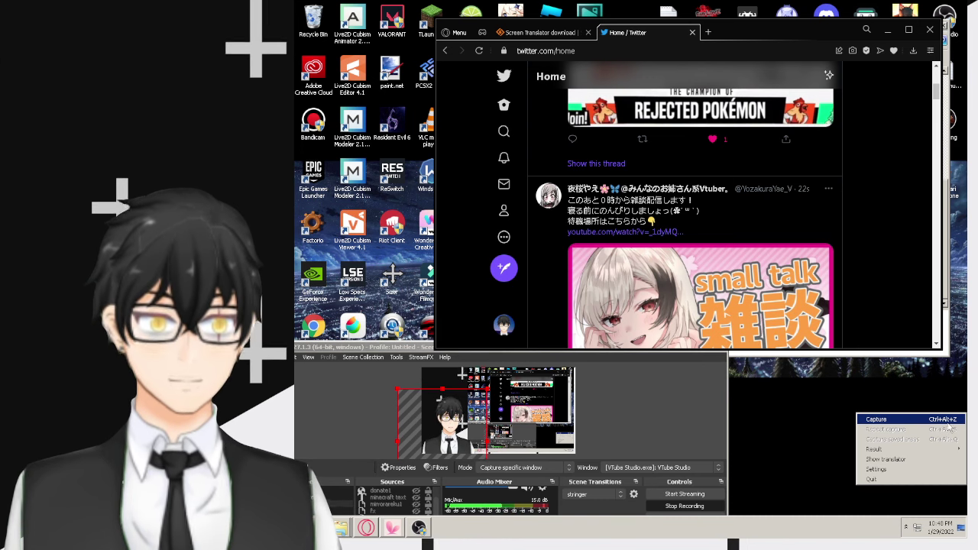
{"action": "left_click", "coordinate": [908, 304]}
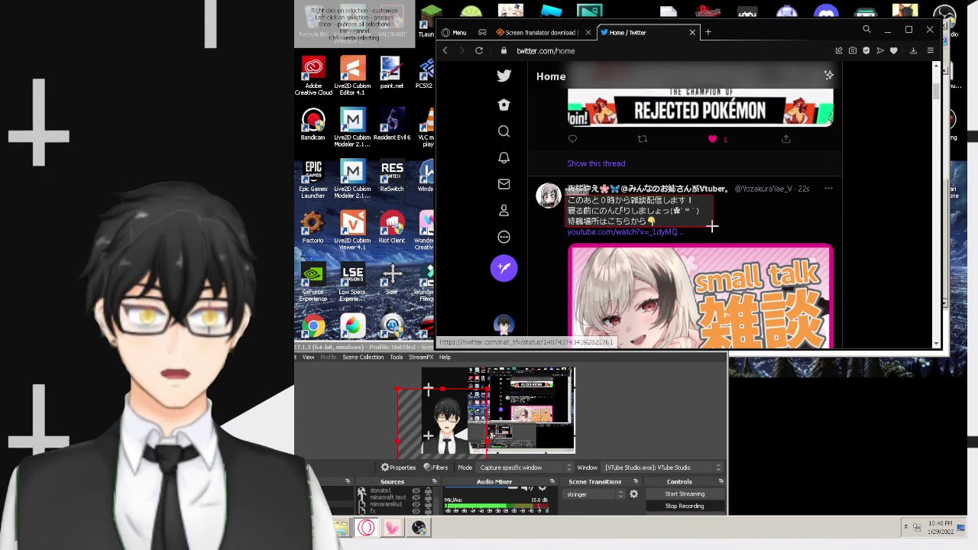
{"action": "left_click_drag", "start_coordinate": [713, 226], "coordinate": [713, 226]}
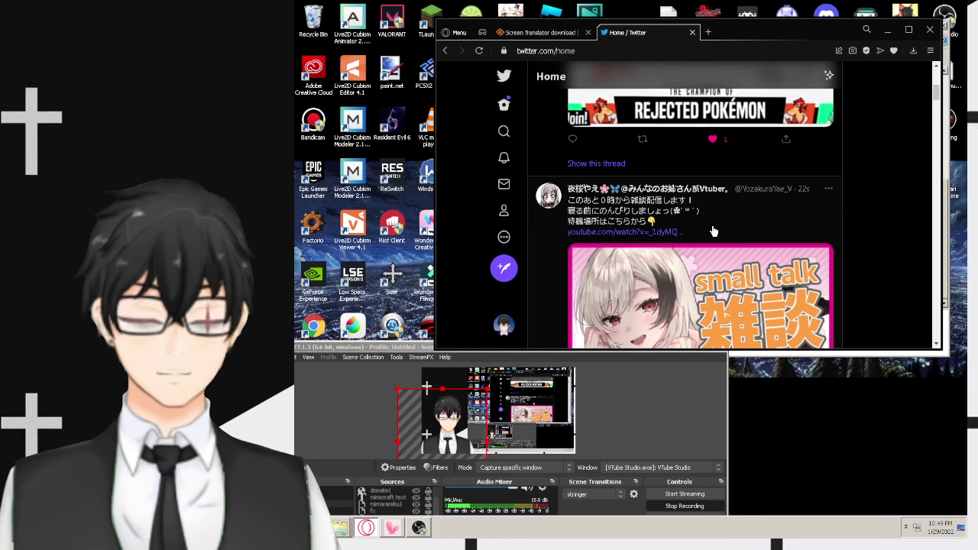
Recapture the tweet's Japanese lines on the home timeline and show their English translation
{"action": "key", "text": "ctrl+alt+z"}
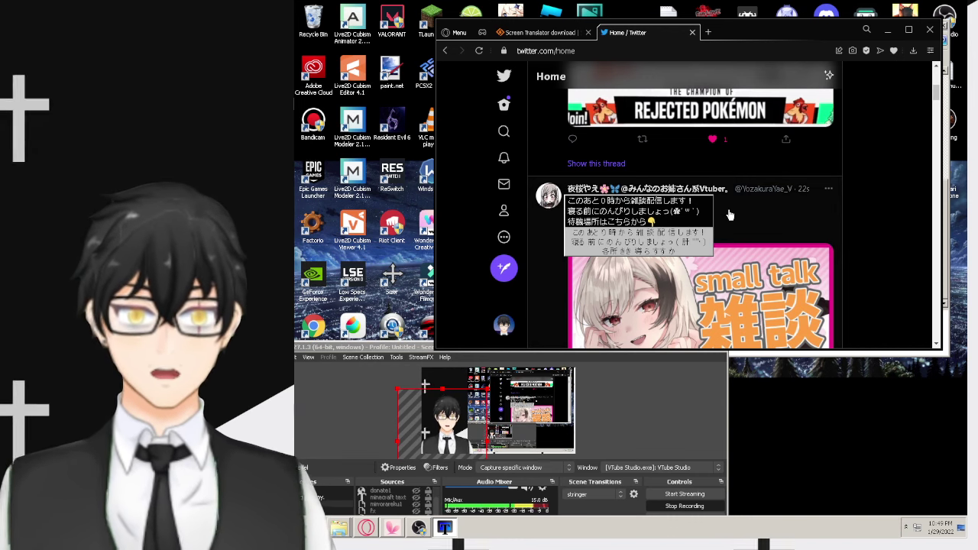
{"action": "left_click", "coordinate": [717, 211]}
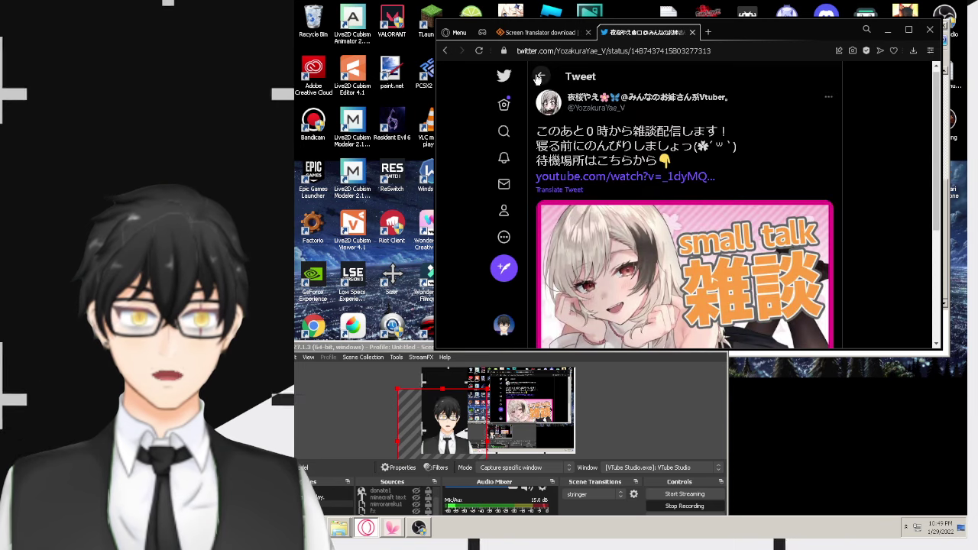
{"action": "key", "text": "alt+Left"}
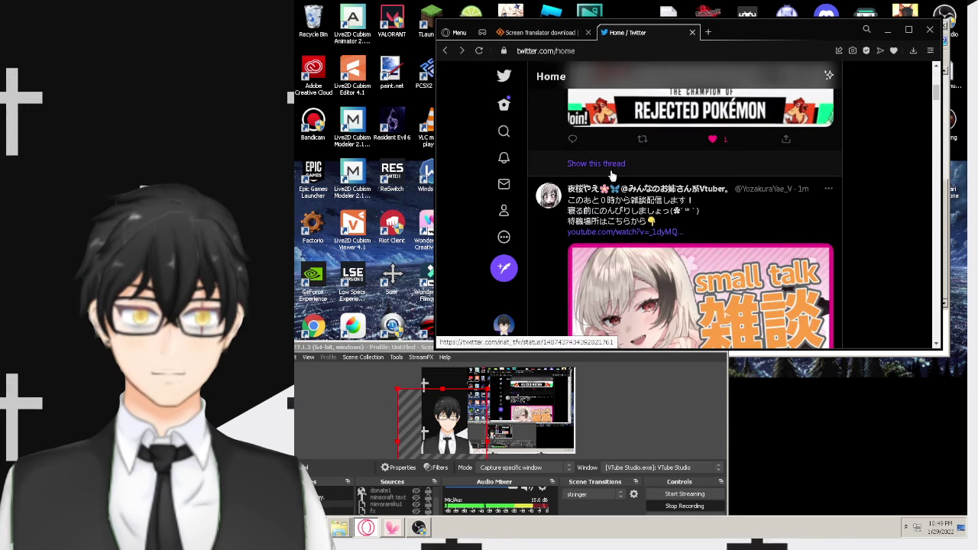
{"action": "left_click_drag", "start_coordinate": [601, 201], "coordinate": [758, 268]}
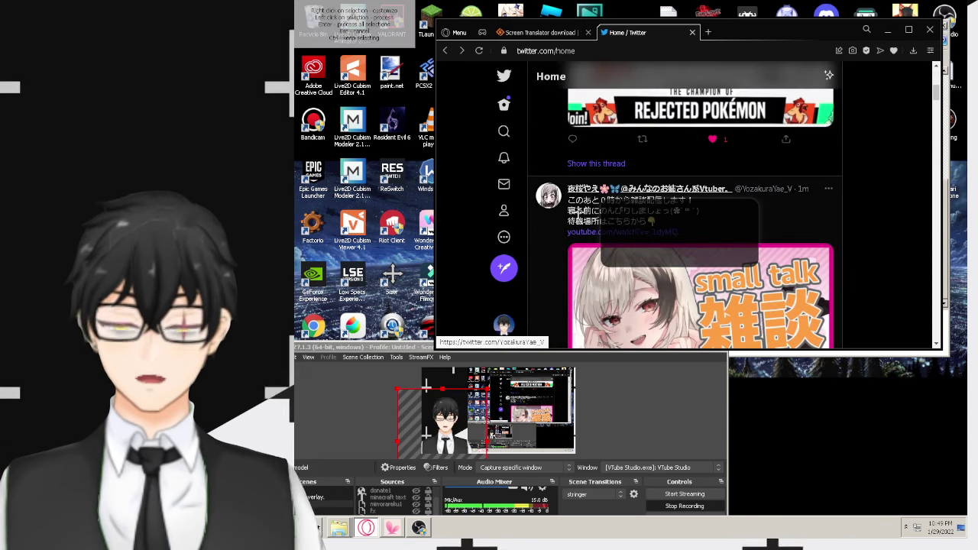
{"action": "mouse_move", "coordinate": [561, 180]}
{"action": "left_mouse_down"}
{"action": "mouse_move", "coordinate": [816, 229]}
{"action": "mouse_move", "coordinate": [837, 242]}
{"action": "left_mouse_up"}
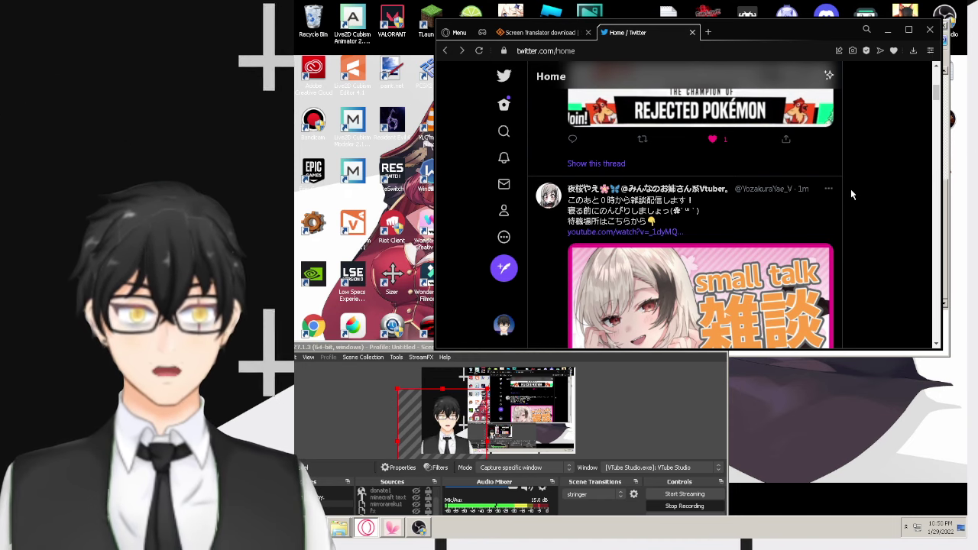
{"action": "key", "text": "ctrl+alt+z"}
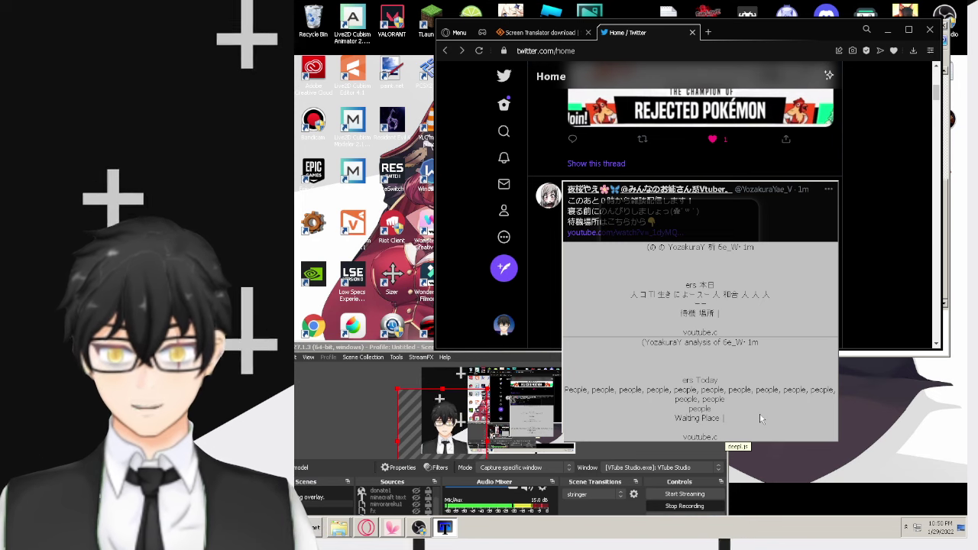
On the tweet's own page, capture all its Japanese lines, then dismiss the translation
{"action": "left_click", "coordinate": [541, 245]}
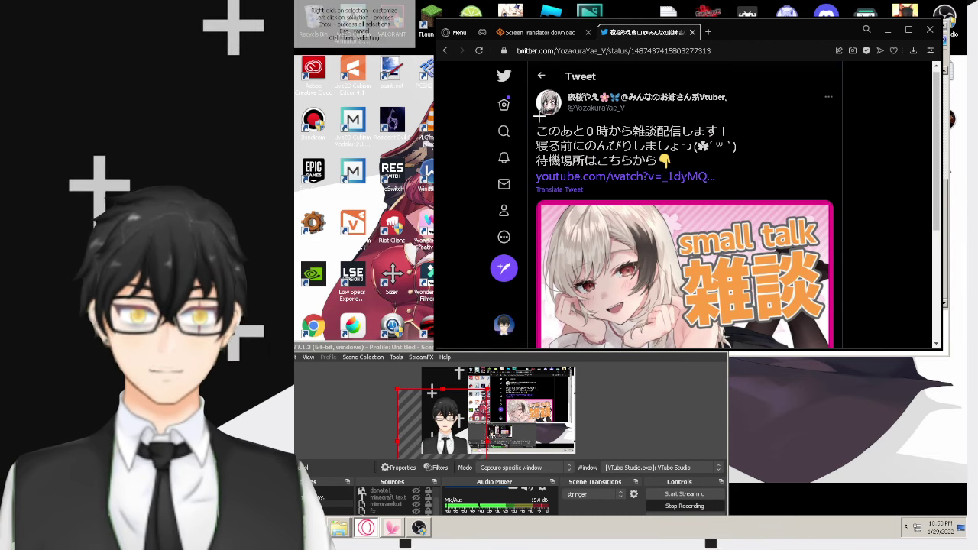
{"action": "left_click_drag", "start_coordinate": [535, 124], "coordinate": [732, 138]}
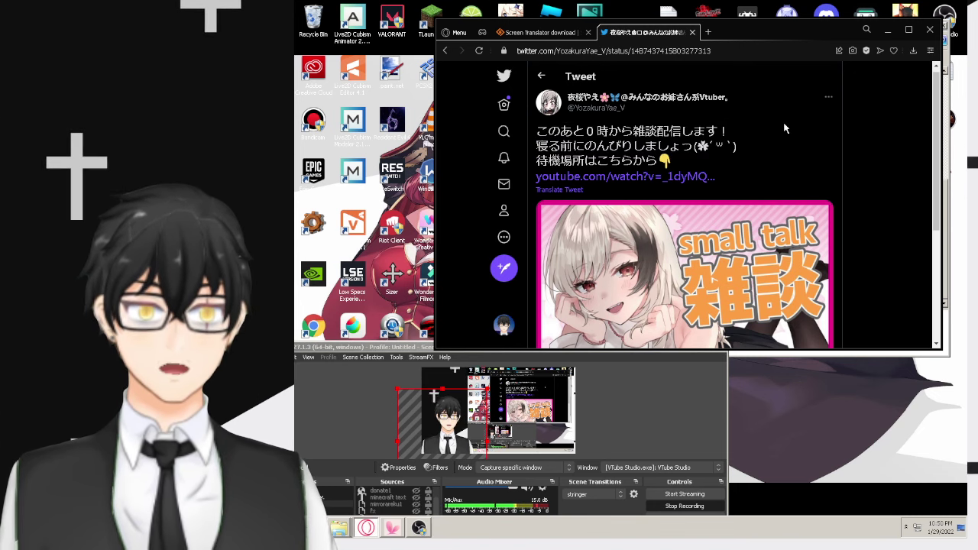
{"action": "key", "text": "ctrl+alt+z"}
{"action": "left_click_drag", "start_coordinate": [531, 121], "coordinate": [745, 168]}
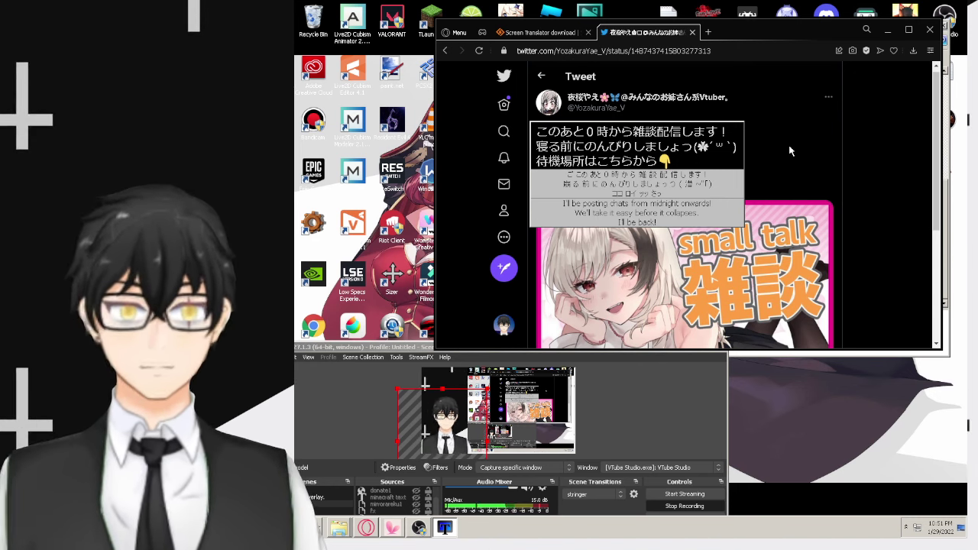
{"action": "key", "text": "Escape"}
{"action": "scroll", "coordinate": [791, 150], "scroll_direction": "down", "scroll_amount": 3}
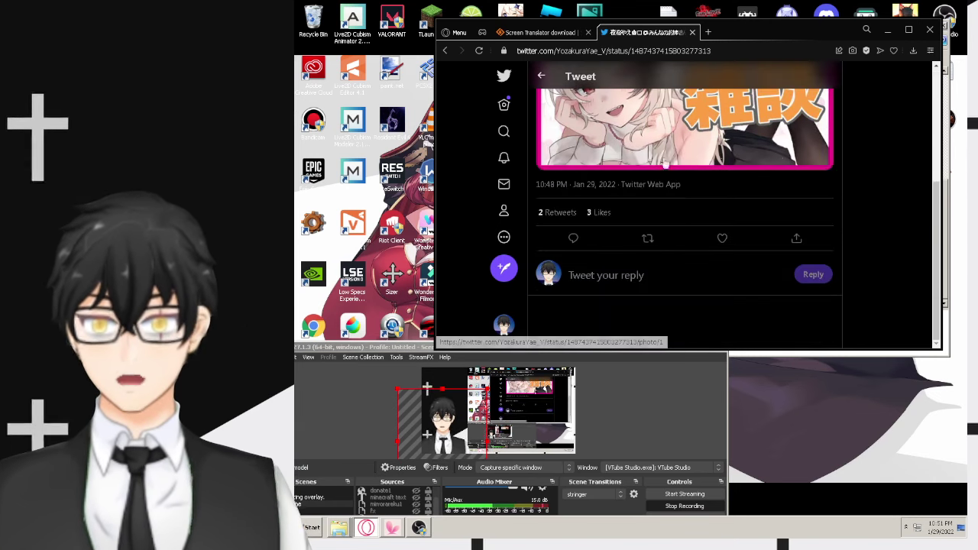
Back on the Home feed, capture the short tweet, translated as 'Two people singing now'
{"action": "left_click", "coordinate": [542, 76]}
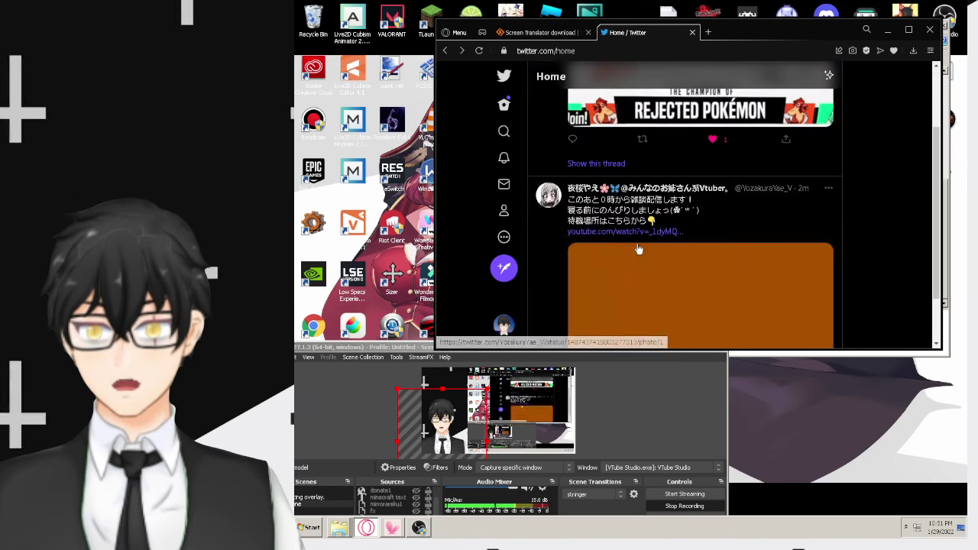
{"action": "scroll", "coordinate": [612, 229], "scroll_direction": "down", "scroll_amount": 5}
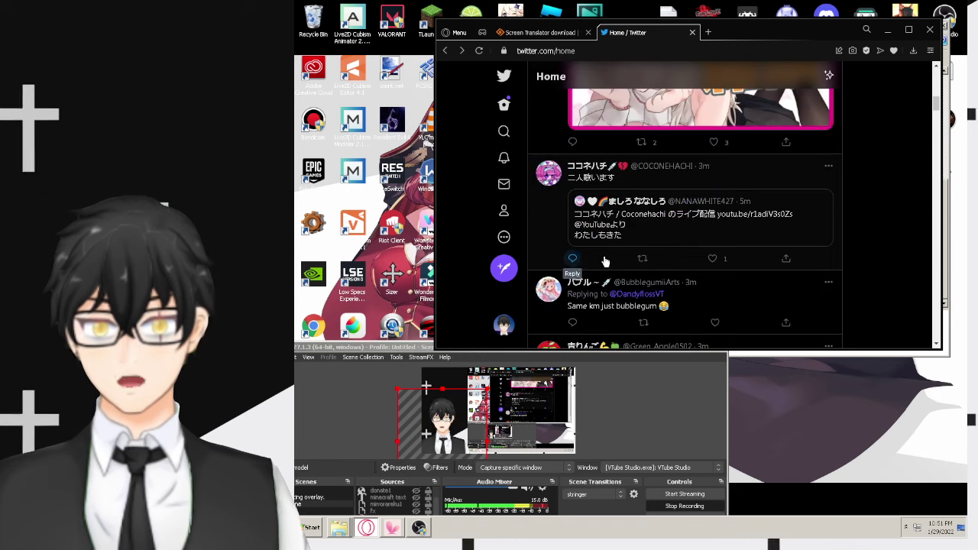
{"action": "key", "text": "ctrl+alt+z"}
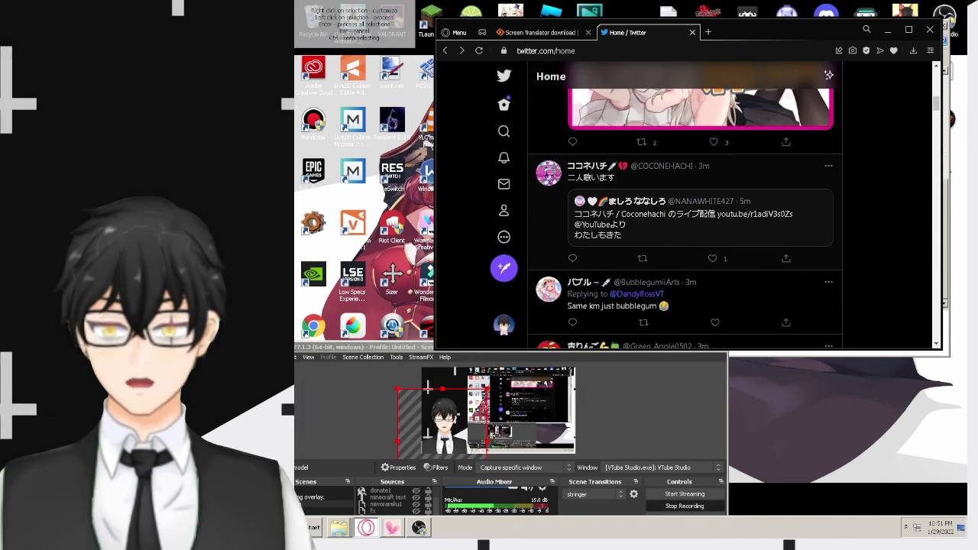
{"action": "left_click_drag", "start_coordinate": [564, 160], "coordinate": [673, 182]}
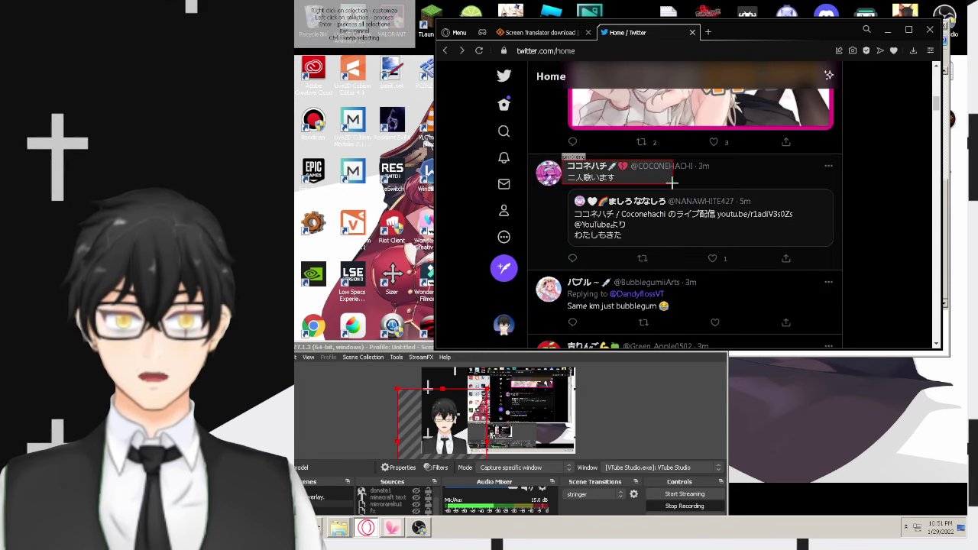
{"action": "left_click", "coordinate": [632, 185]}
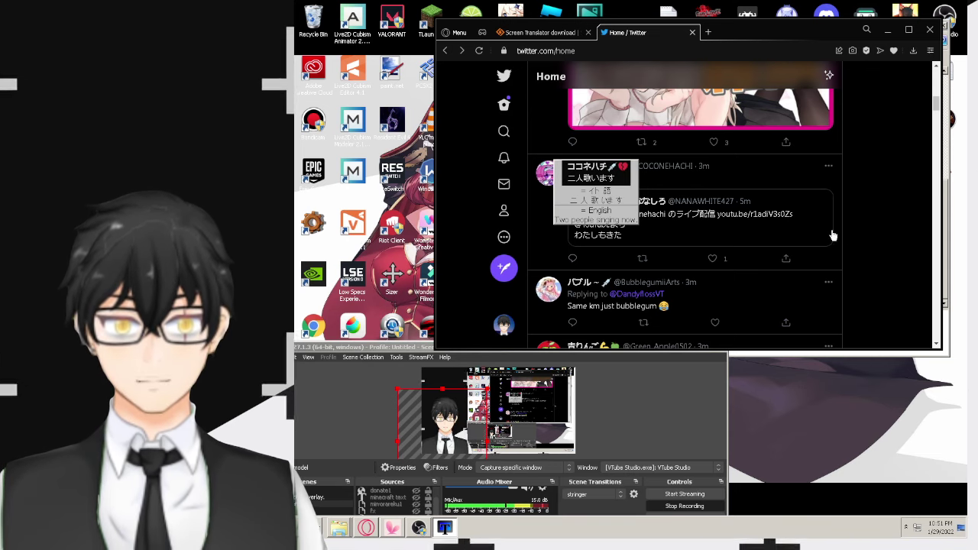
{"action": "scroll", "coordinate": [893, 183], "scroll_direction": "down", "scroll_amount": 3}
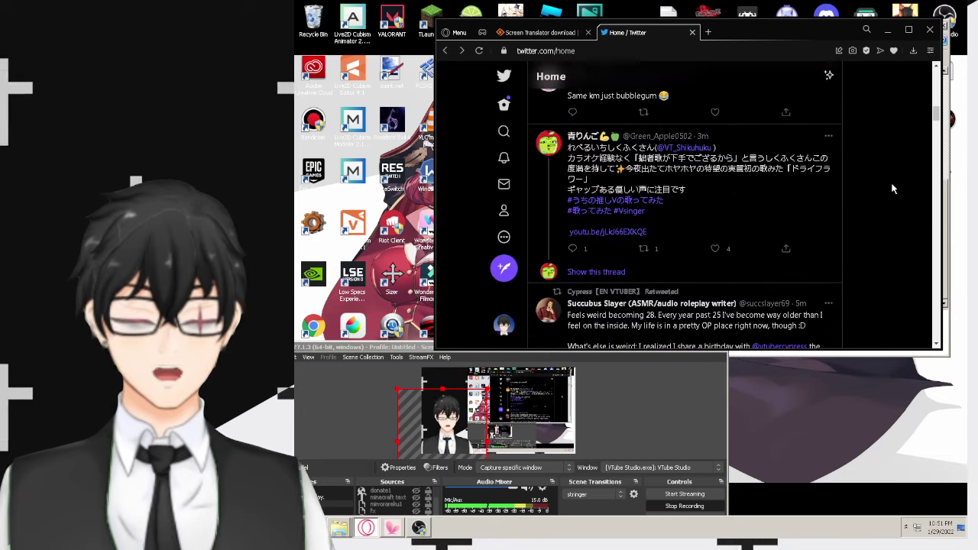
Open the long karaoke-cover tweet, capture its full text and show the English translation
{"action": "left_click", "coordinate": [724, 170]}
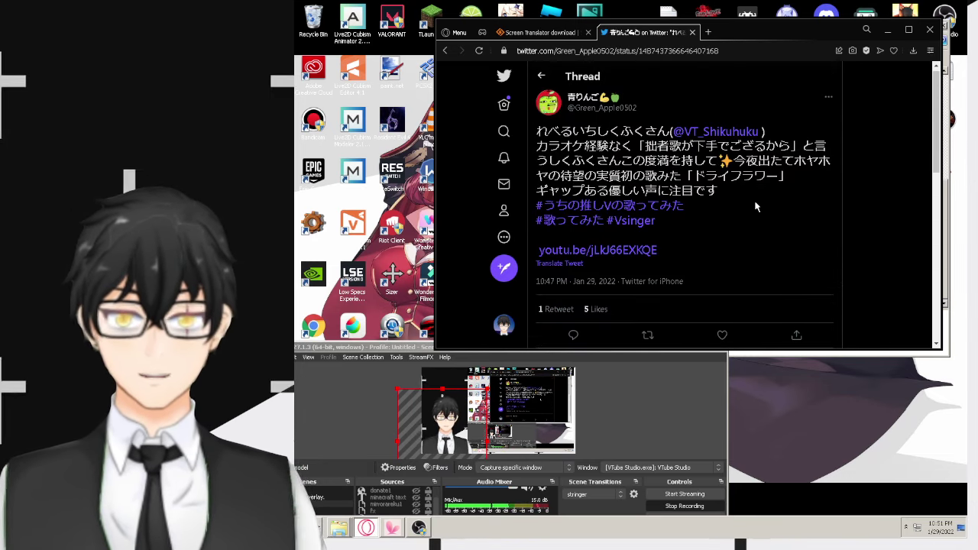
{"action": "key", "text": "ctrl+alt+z"}
{"action": "left_click_drag", "start_coordinate": [533, 121], "coordinate": [834, 229]}
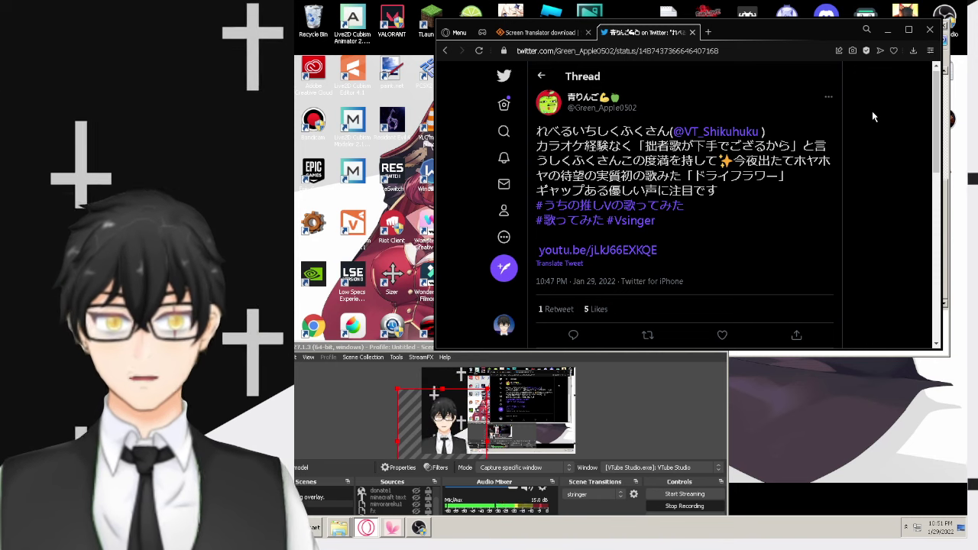
{"action": "key", "text": "ctrl+alt+x"}
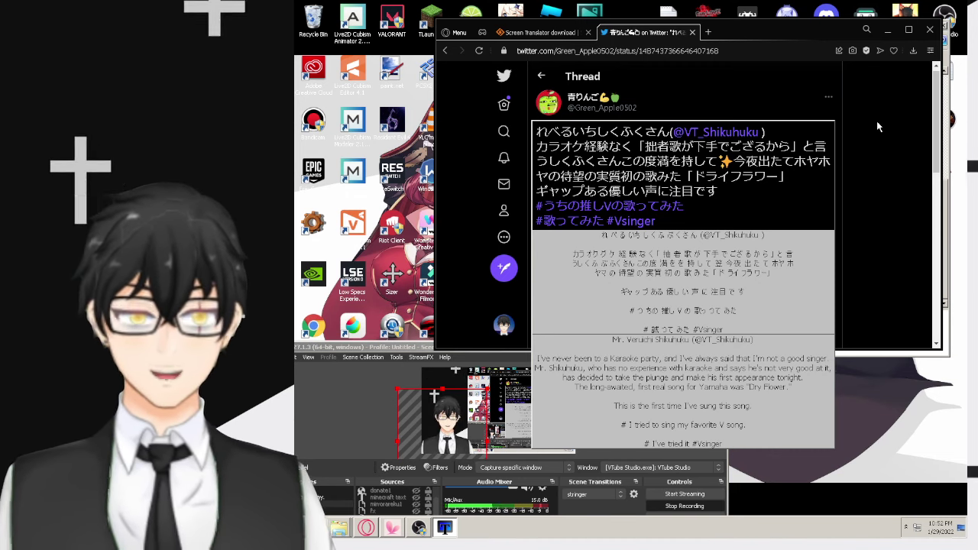
Close the overlay, return to the Home feed, and load youtube.com
{"action": "left_click", "coordinate": [877, 121]}
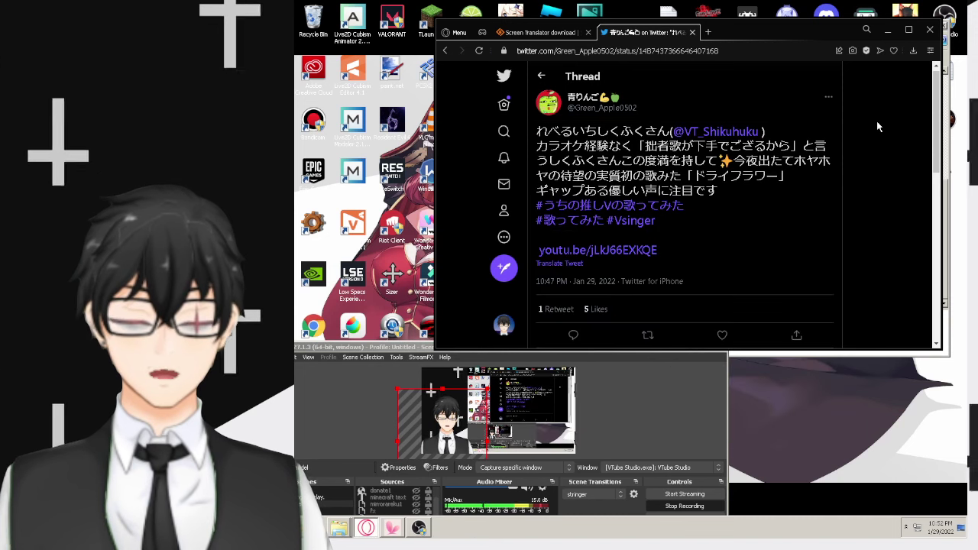
{"action": "scroll", "coordinate": [754, 224], "scroll_direction": "down", "scroll_amount": 2}
{"action": "scroll", "coordinate": [753, 223], "scroll_direction": "up", "scroll_amount": 2}
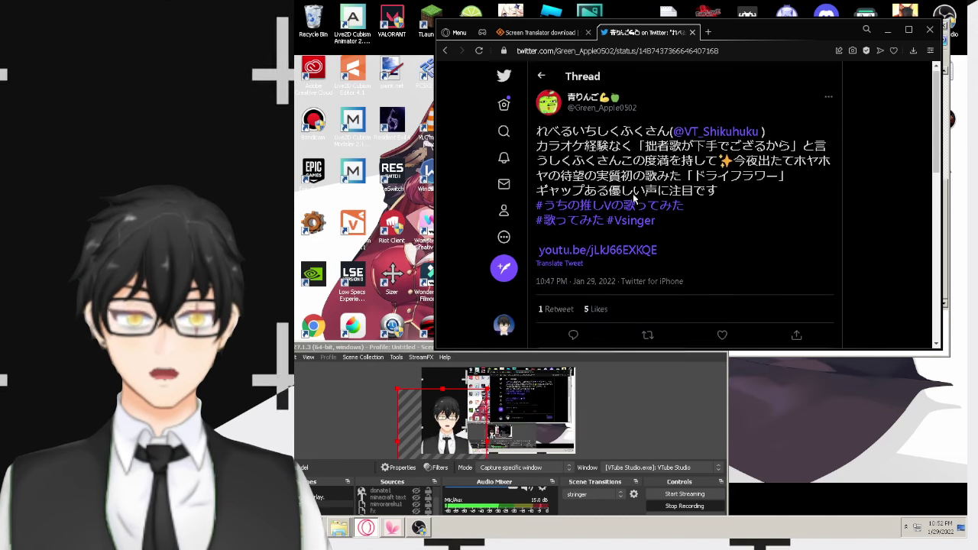
{"action": "left_click", "coordinate": [540, 76]}
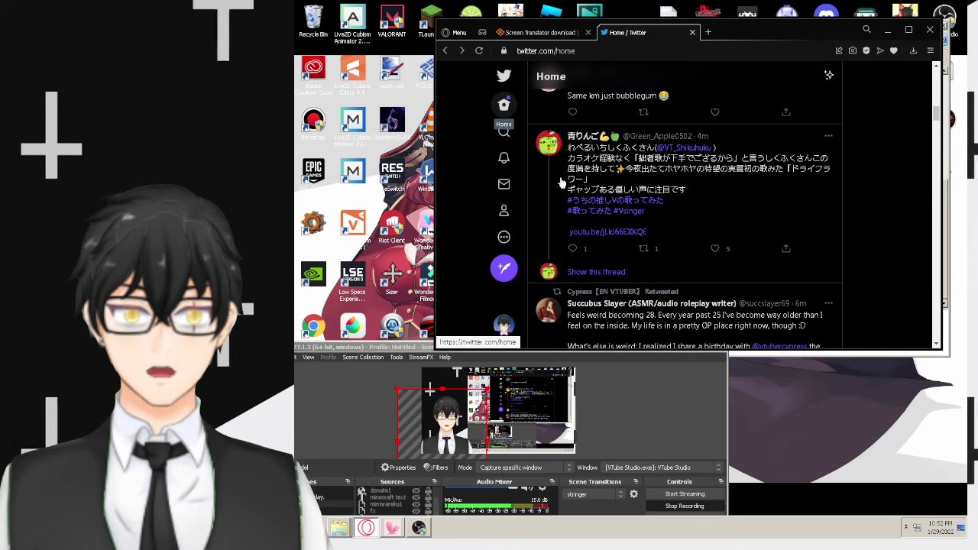
{"action": "left_click", "coordinate": [614, 50]}
{"action": "type", "text": "you"}
{"action": "key", "text": "Return"}
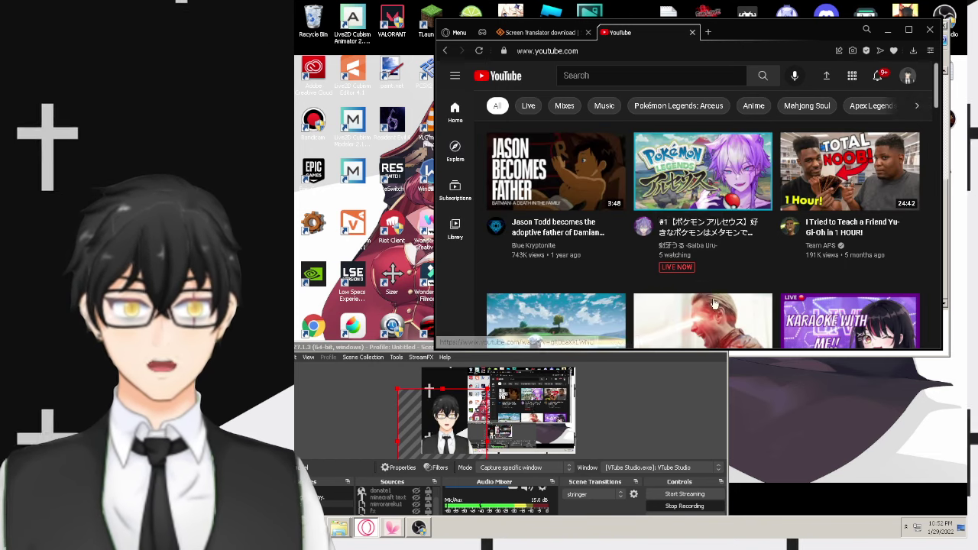
{"action": "scroll", "coordinate": [713, 304], "scroll_direction": "down", "scroll_amount": 2}
{"action": "scroll", "coordinate": [712, 229], "scroll_direction": "up", "scroll_amount": 2}
Open the Pokémon Legends: Arceus live stream and mute its tab
{"action": "left_click", "coordinate": [704, 171]}
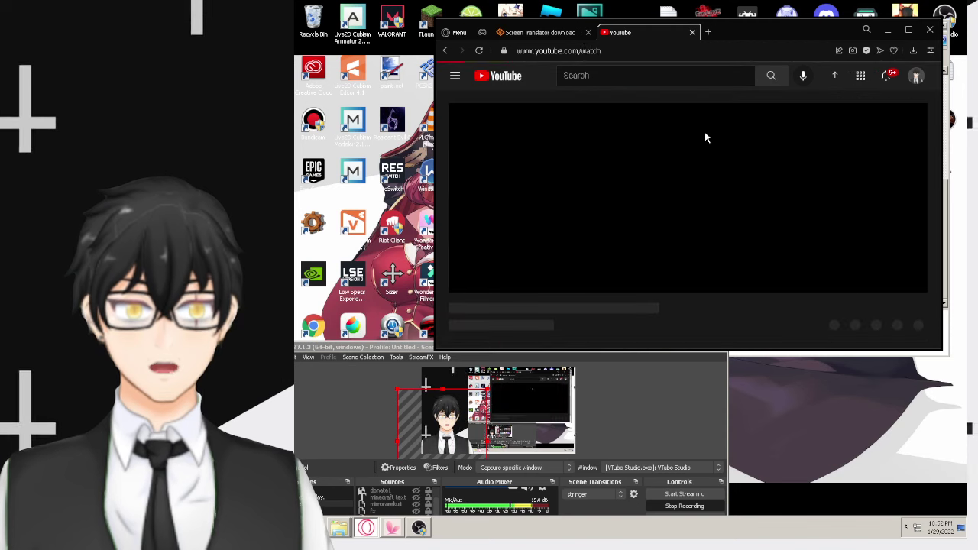
{"action": "right_click", "coordinate": [610, 34]}
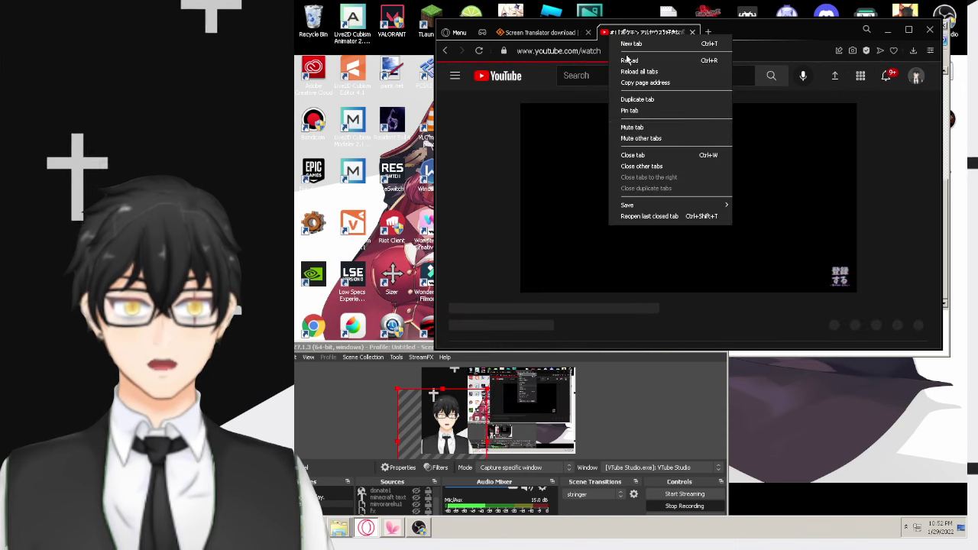
{"action": "left_click", "coordinate": [657, 130]}
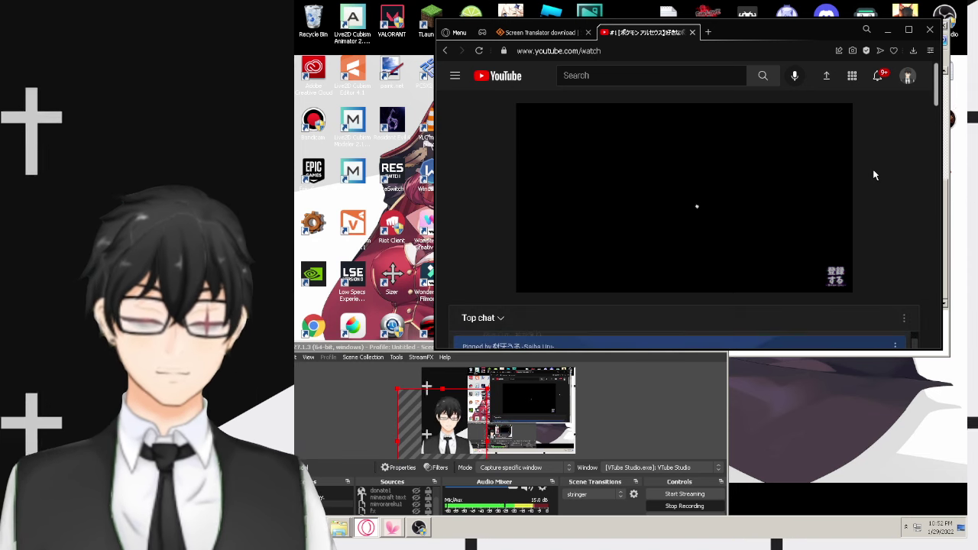
{"action": "scroll", "coordinate": [924, 165], "scroll_direction": "down", "scroll_amount": 3}
{"action": "scroll", "coordinate": [923, 165], "scroll_direction": "down", "scroll_amount": 3}
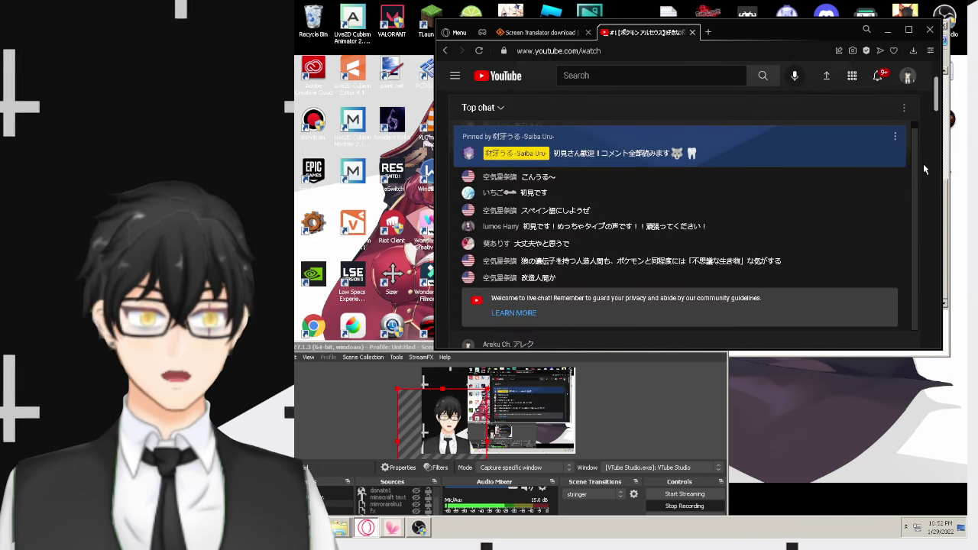
{"action": "scroll", "coordinate": [926, 225], "scroll_direction": "down", "scroll_amount": 3}
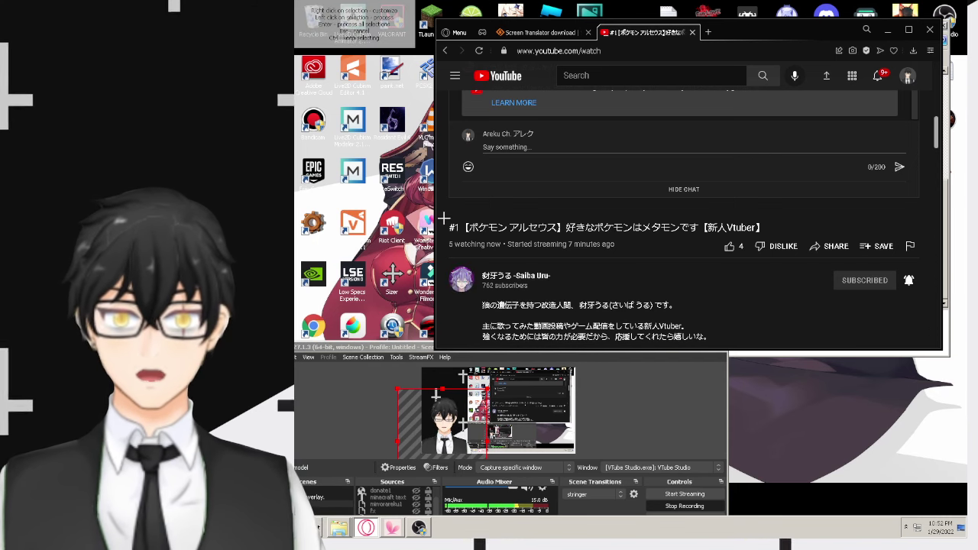
Capture the stream's Japanese title, reposition OBS, and return to the YouTube home page
{"action": "mouse_move", "coordinate": [445, 219]}
{"action": "left_mouse_down"}
{"action": "mouse_move", "coordinate": [723, 238]}
{"action": "mouse_move", "coordinate": [764, 229]}
{"action": "left_mouse_up"}
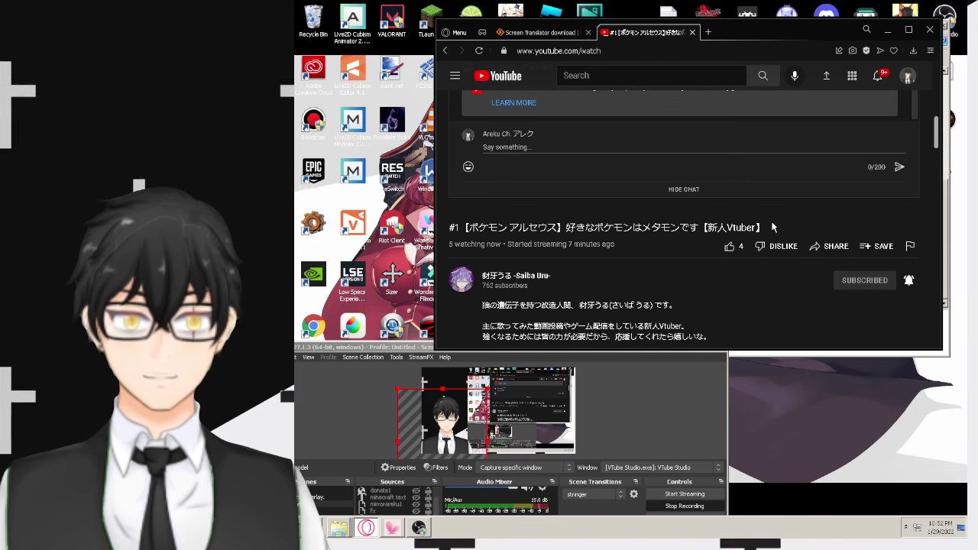
{"action": "left_click_drag", "start_coordinate": [446, 219], "coordinate": [771, 224]}
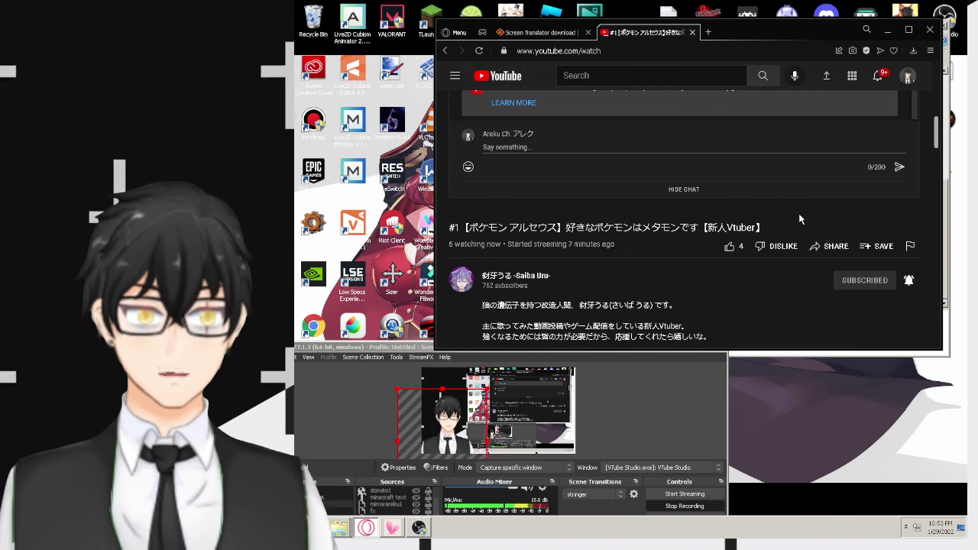
{"action": "scroll", "coordinate": [799, 213], "scroll_direction": "down", "scroll_amount": 3}
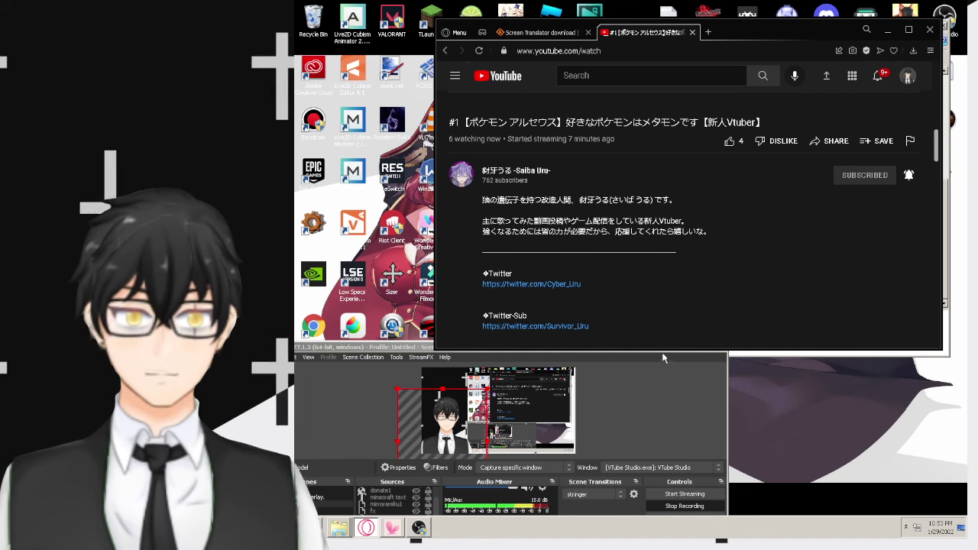
{"action": "left_click", "coordinate": [651, 374]}
{"action": "left_click_drag", "start_coordinate": [623, 346], "coordinate": [648, 257]}
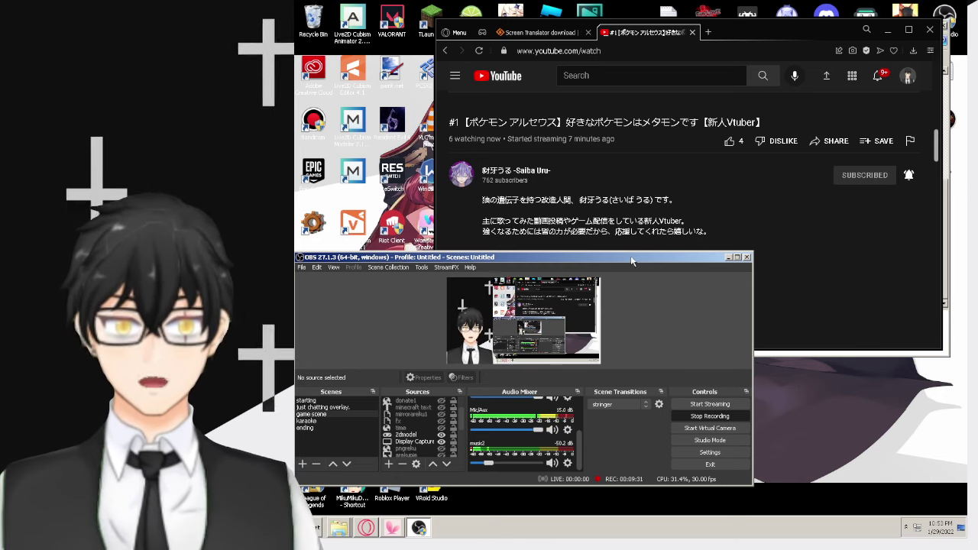
{"action": "left_click_drag", "start_coordinate": [638, 271], "coordinate": [626, 355]}
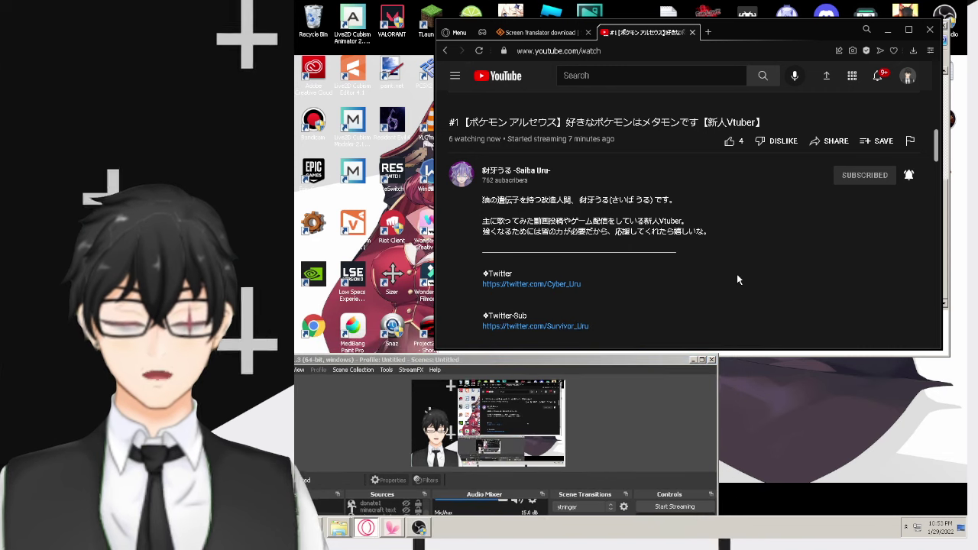
{"action": "scroll", "coordinate": [768, 261], "scroll_direction": "up", "scroll_amount": 6}
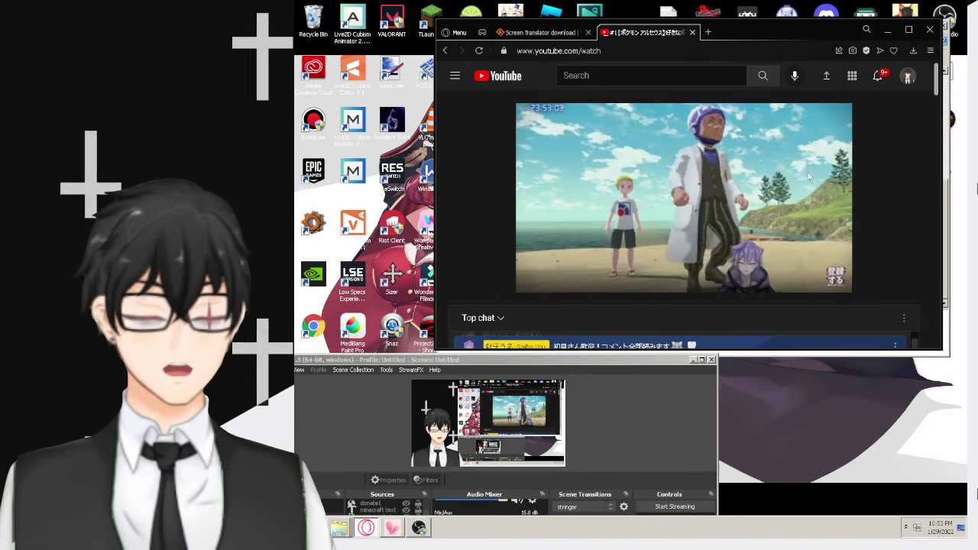
{"action": "left_click", "coordinate": [693, 51]}
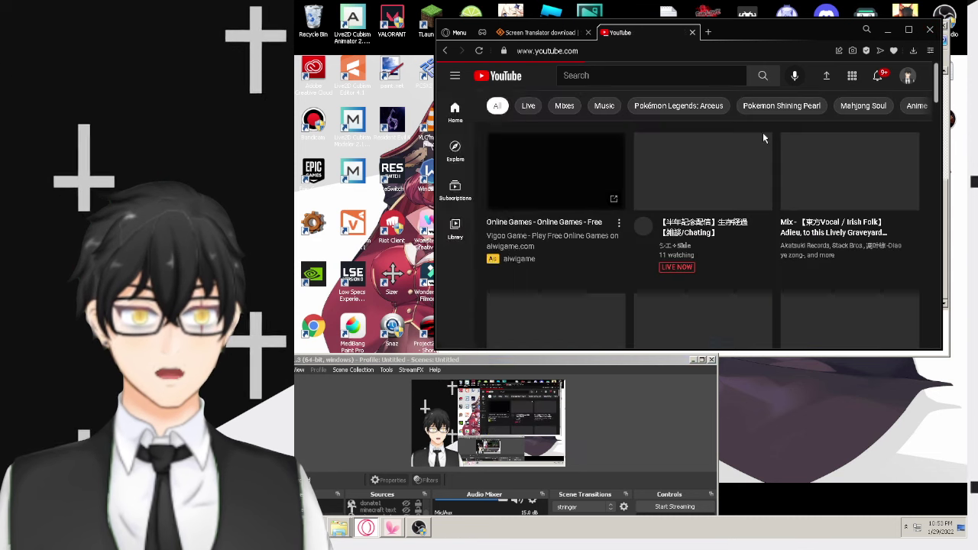
From Downloads > Video > hololiveERROR, launch hololiveERROR.exe and close Explorer
{"action": "key", "text": "alt+Tab"}
{"action": "left_click", "coordinate": [448, 40]}
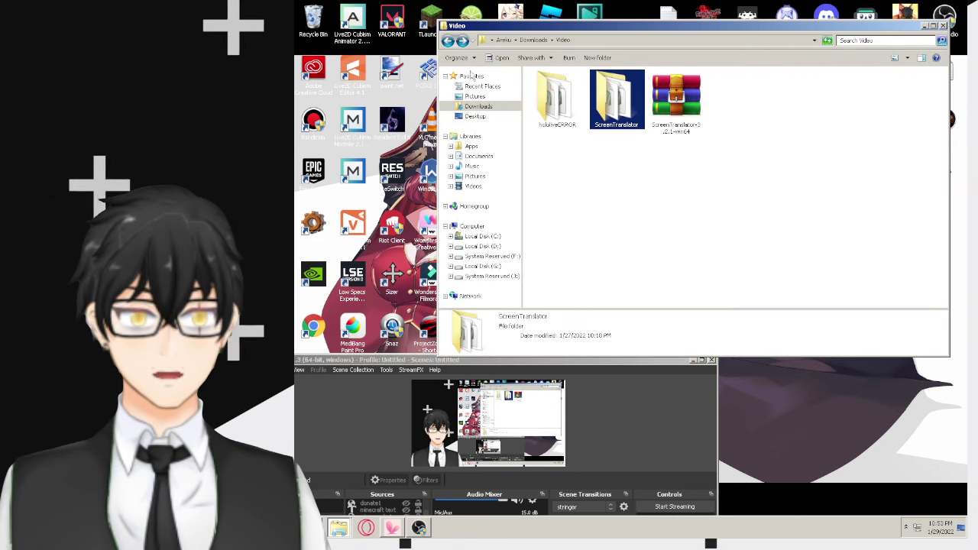
{"action": "double_click", "coordinate": [556, 101]}
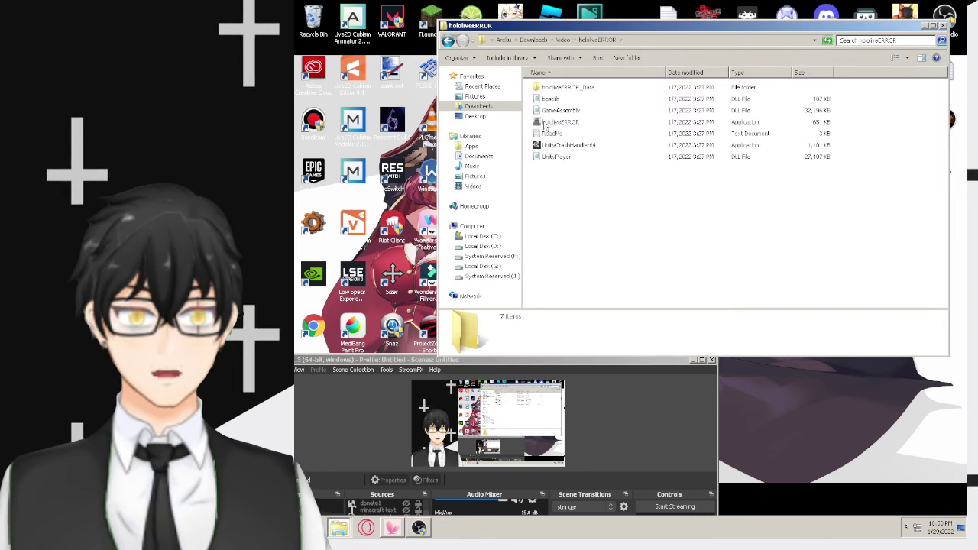
{"action": "left_click", "coordinate": [558, 122]}
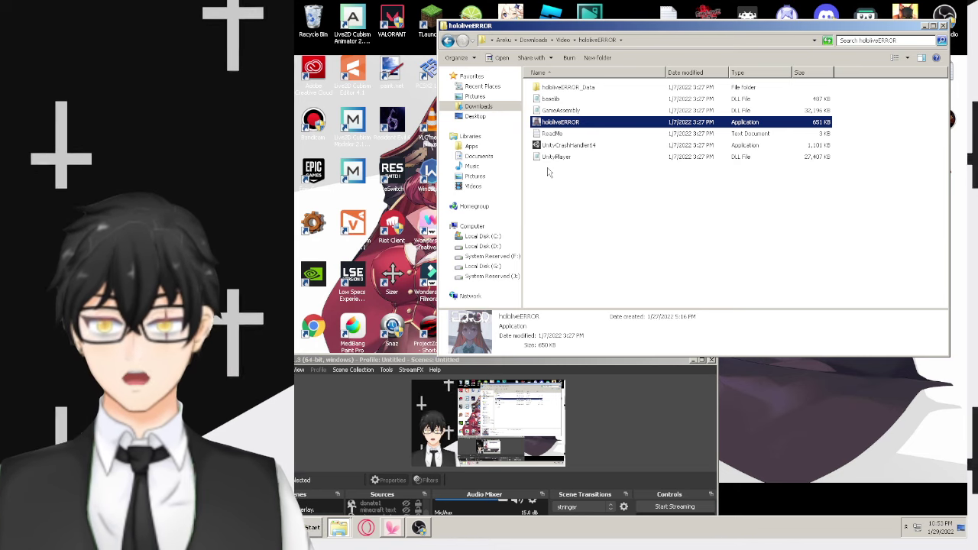
{"action": "double_click", "coordinate": [560, 123]}
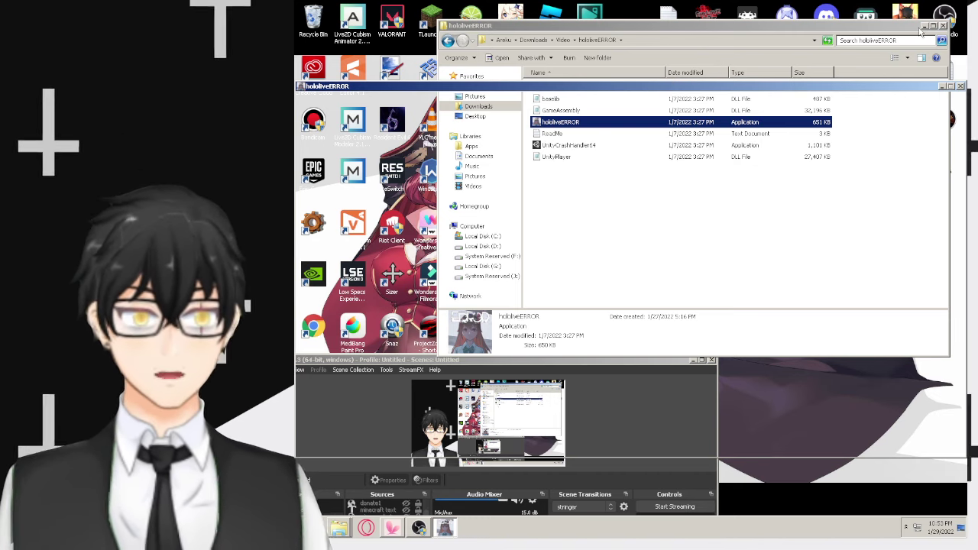
{"action": "left_click", "coordinate": [943, 26]}
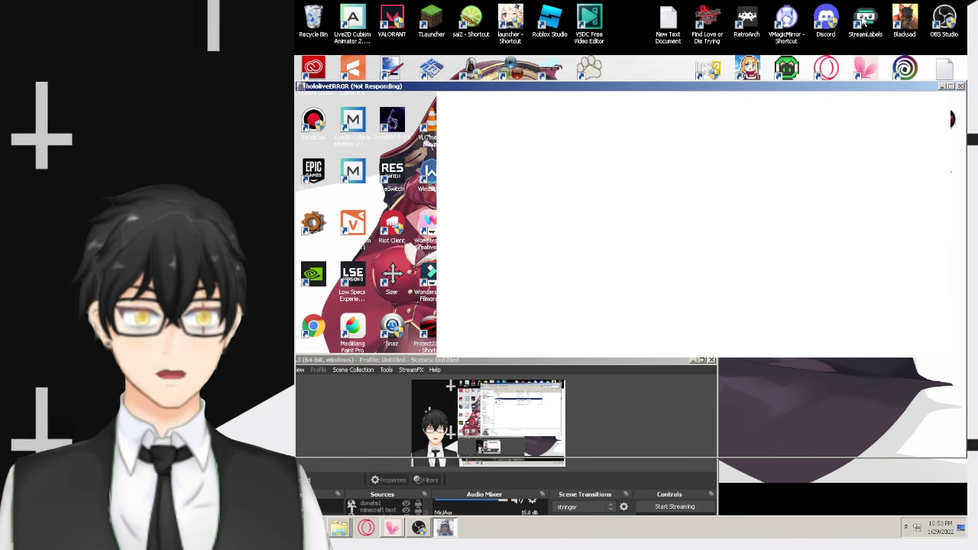
Raise the game window, select the Display Capture source, and move OBS lower
{"action": "left_click_drag", "start_coordinate": [867, 90], "coordinate": [868, 17]}
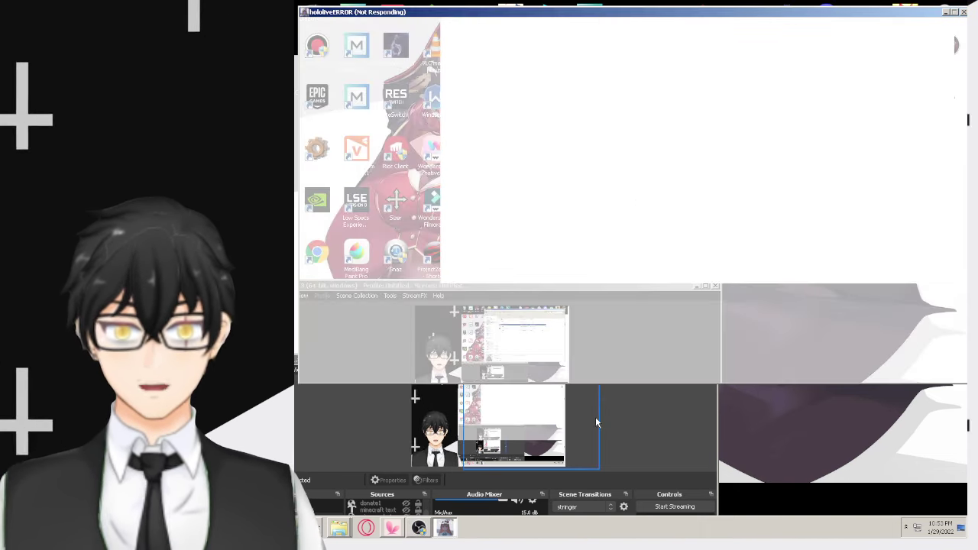
{"action": "left_click", "coordinate": [535, 409]}
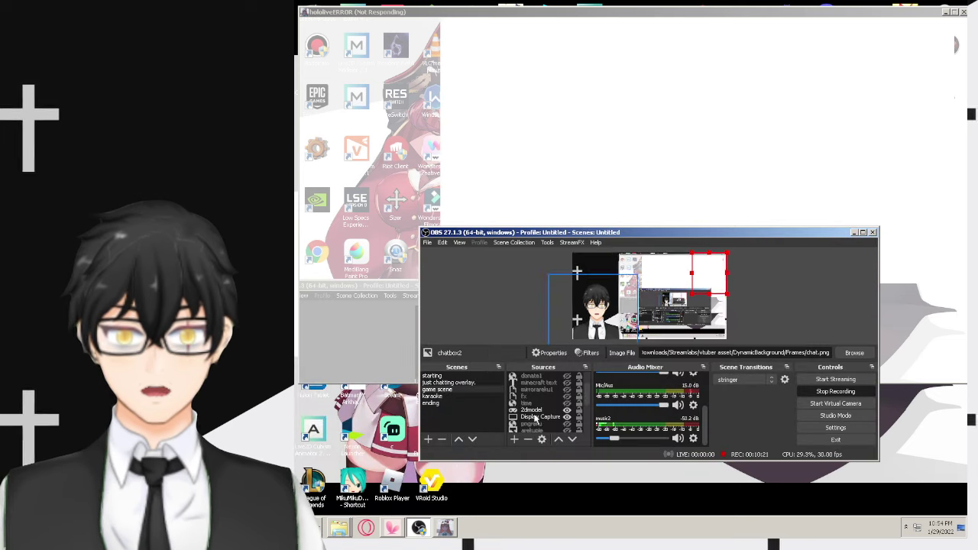
{"action": "left_click", "coordinate": [539, 417]}
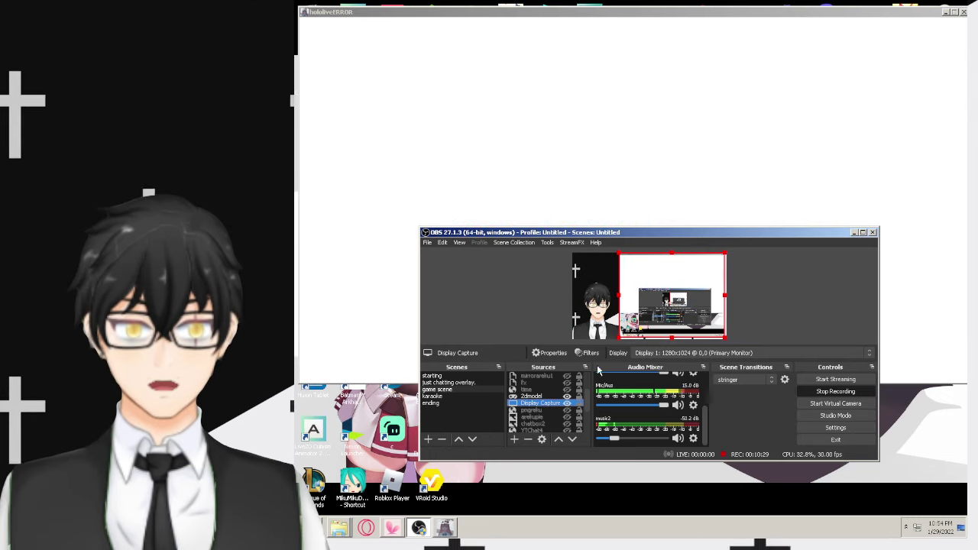
{"action": "left_click_drag", "start_coordinate": [579, 232], "coordinate": [562, 396]}
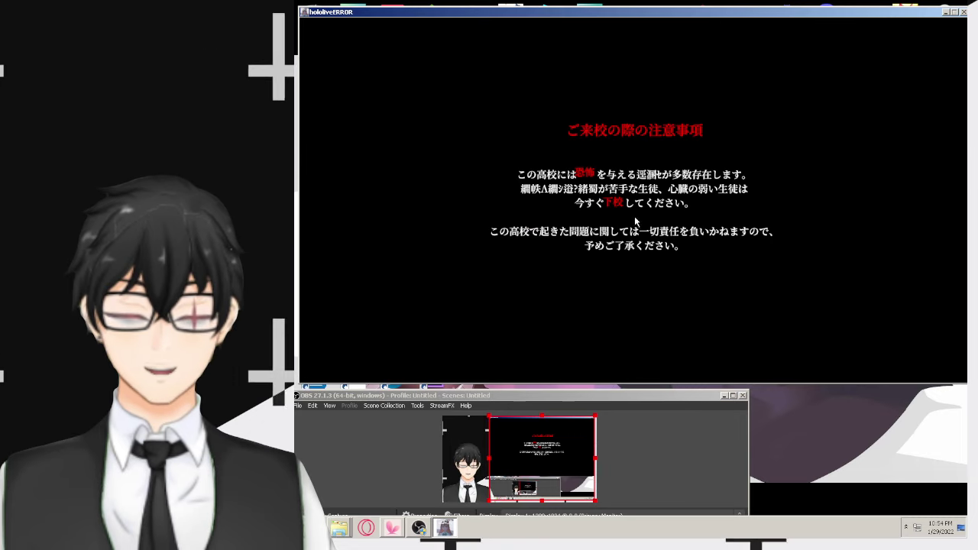
Capture the game's Japanese warning notice with the Print hotkey for translation
{"action": "key", "text": "Print"}
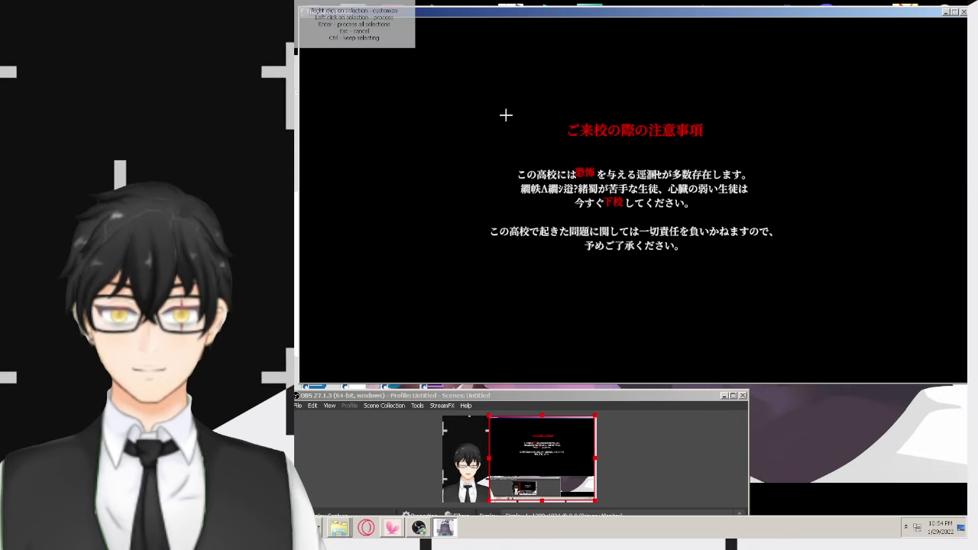
{"action": "left_click_drag", "start_coordinate": [464, 107], "coordinate": [795, 271]}
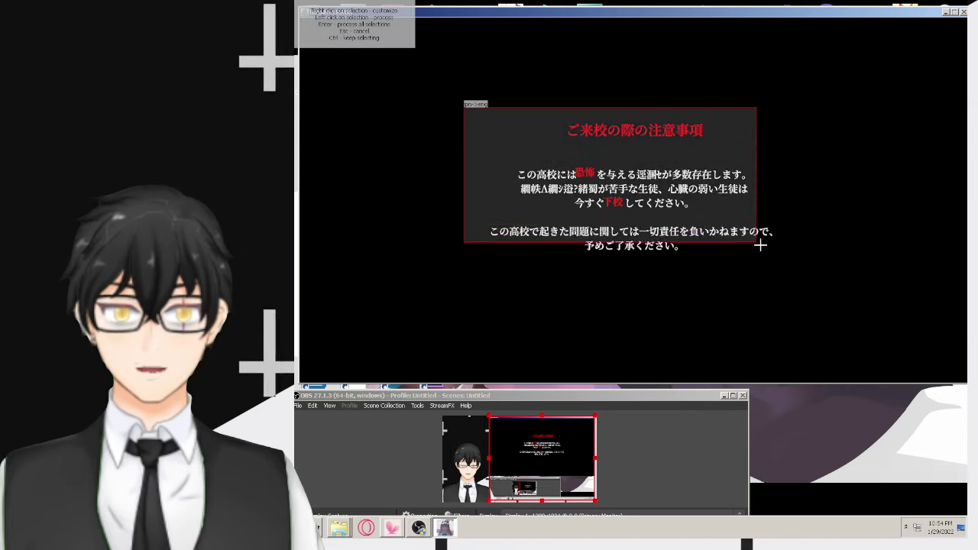
{"action": "left_click", "coordinate": [795, 270]}
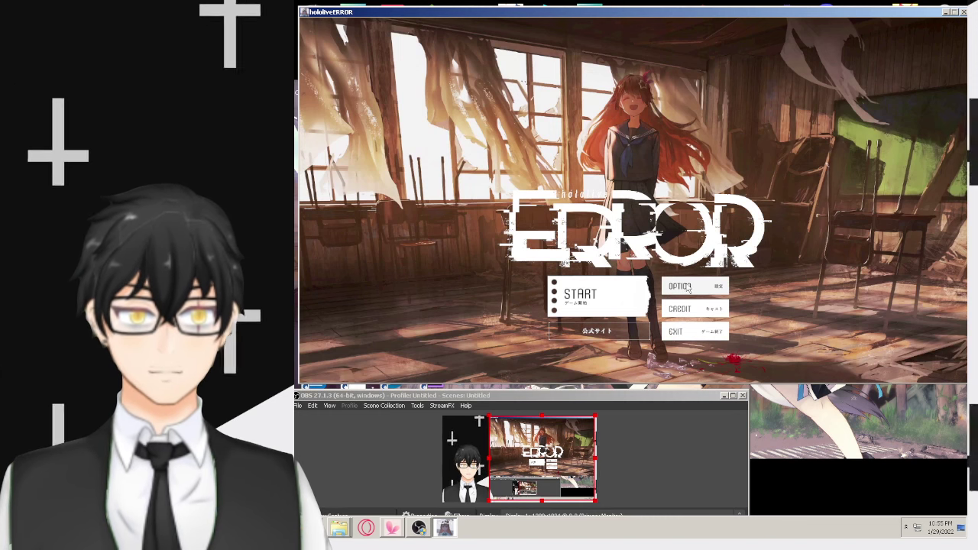
{"action": "left_click", "coordinate": [778, 273]}
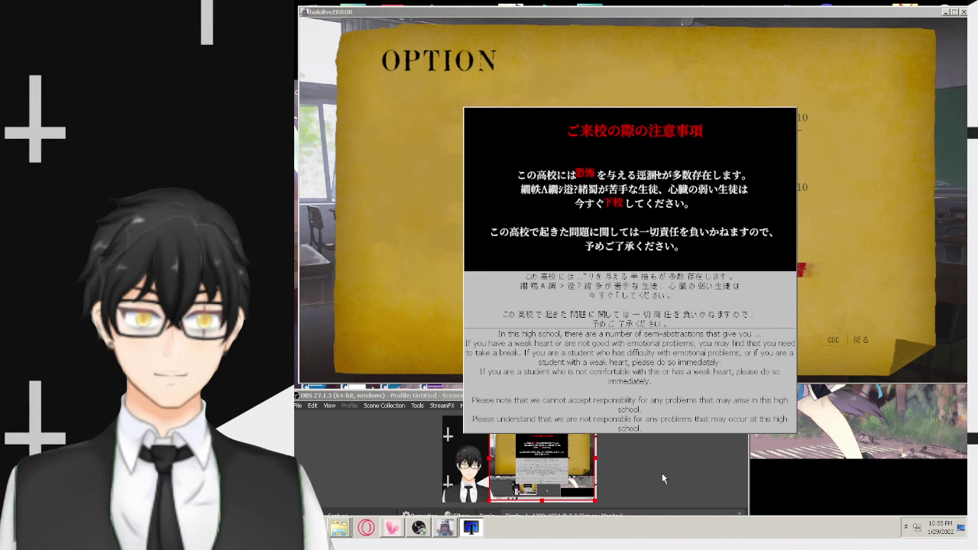
{"action": "left_click", "coordinate": [840, 242]}
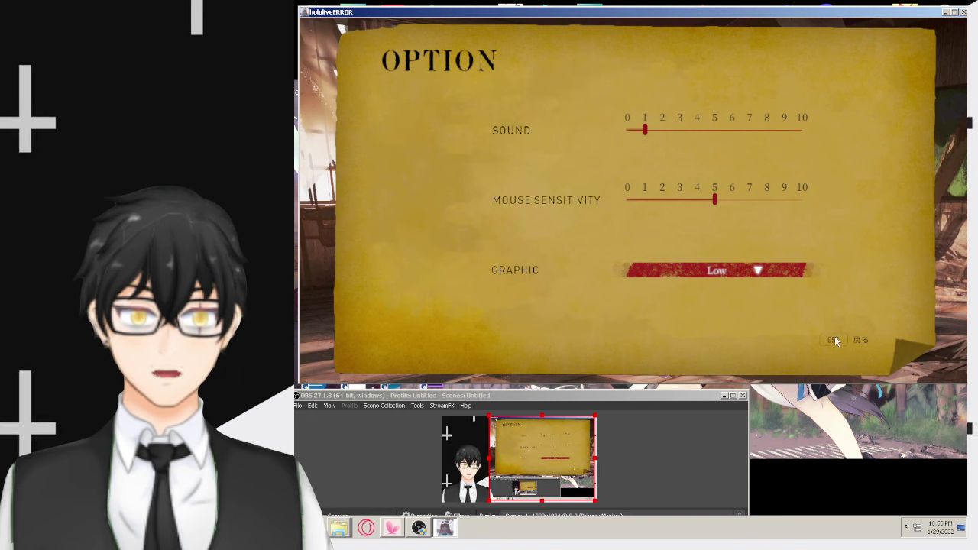
{"action": "key", "text": "Escape"}
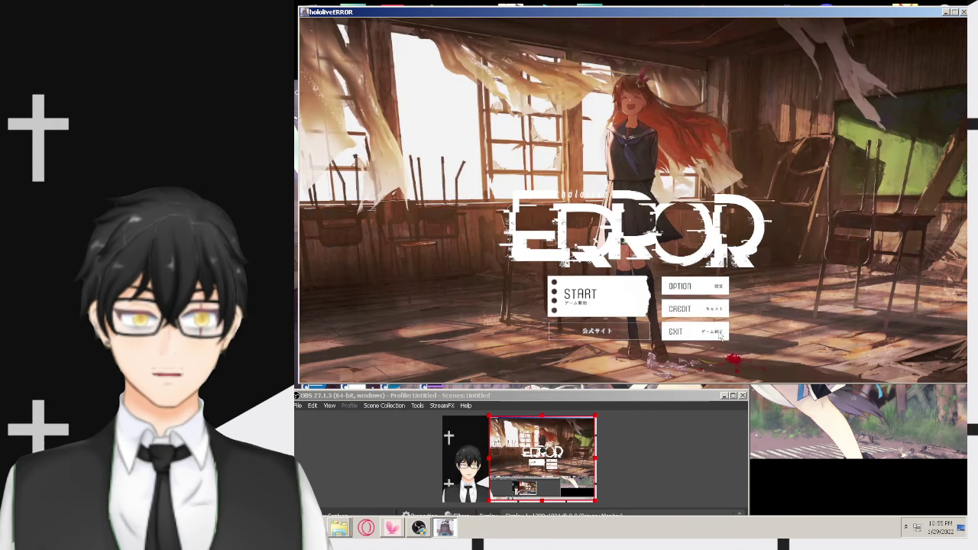
Choose START, reposition OBS, and get past the TUTORIAL screen with E
{"action": "left_click", "coordinate": [599, 296]}
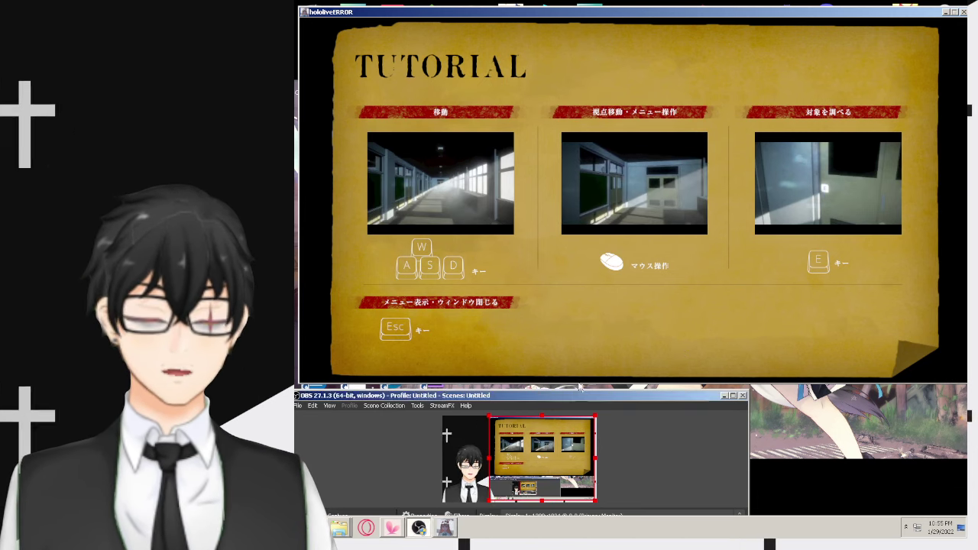
{"action": "left_click_drag", "start_coordinate": [576, 395], "coordinate": [611, 275]}
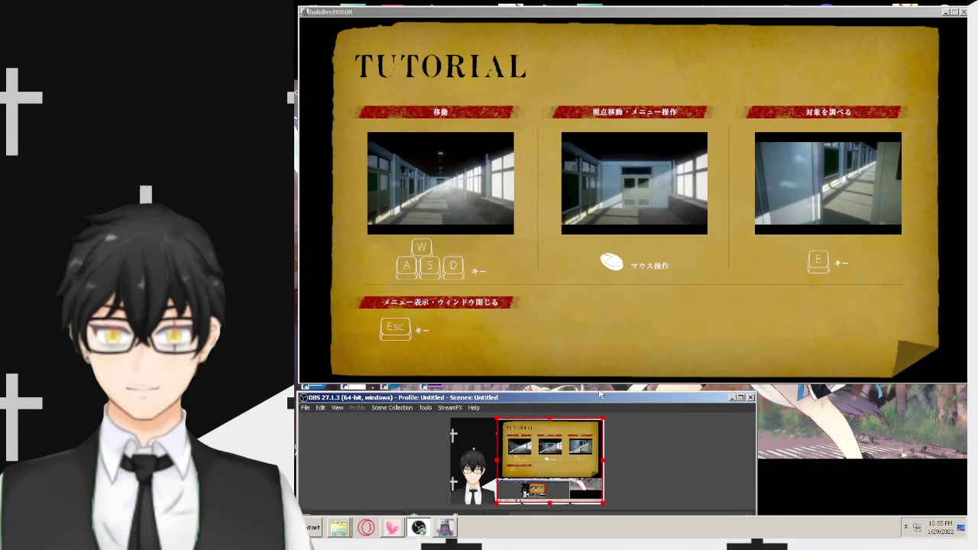
{"action": "left_click_drag", "start_coordinate": [596, 399], "coordinate": [602, 390]}
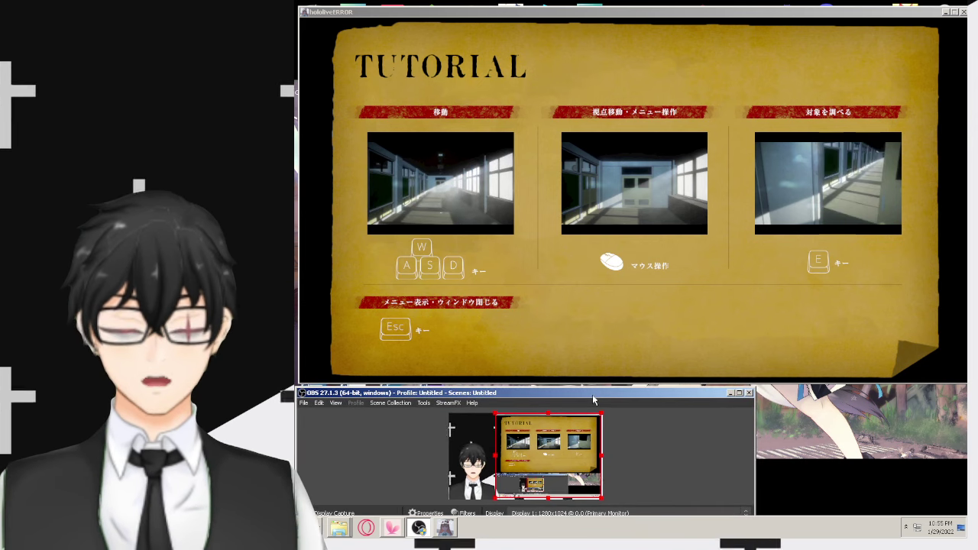
{"action": "left_click", "coordinate": [642, 336]}
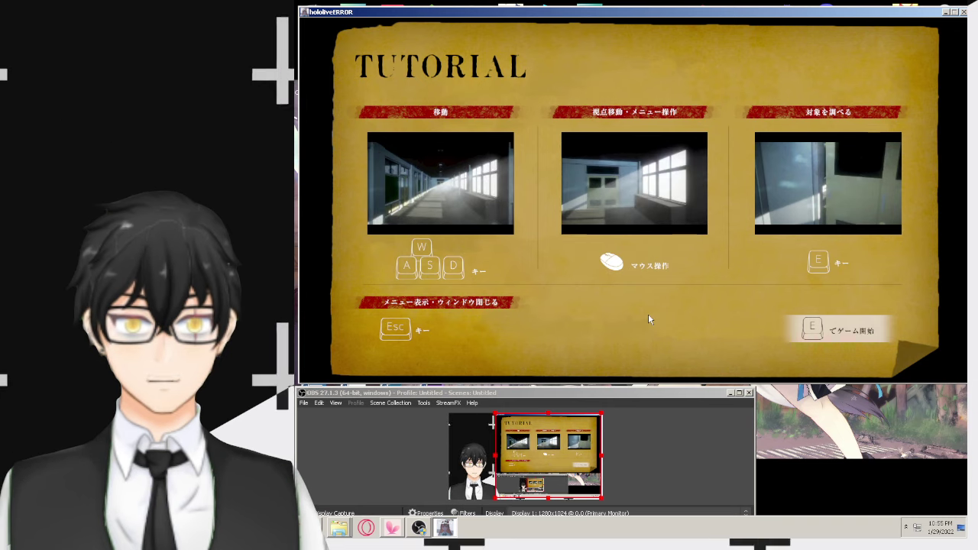
{"action": "key", "text": "e"}
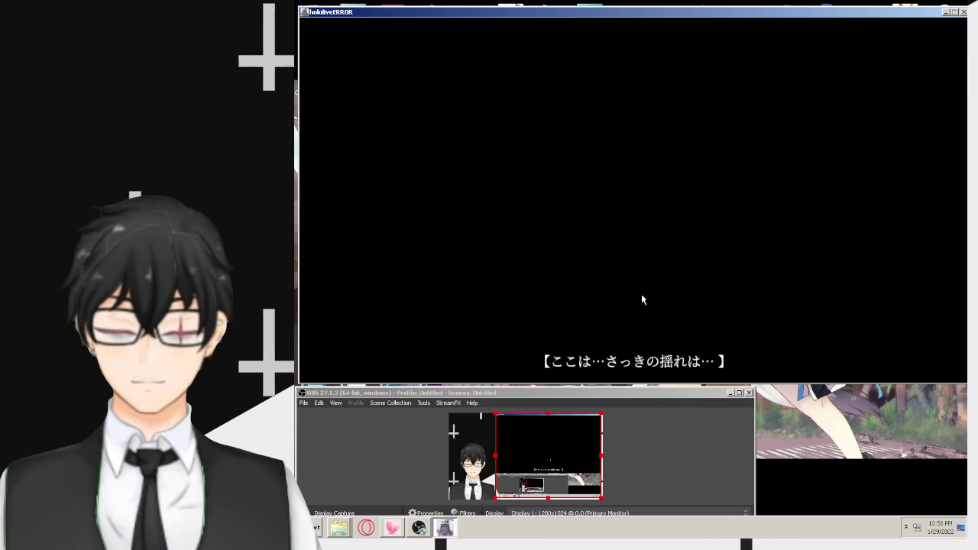
Capture two successive Japanese subtitle lines in the game and send each for translation
{"action": "key", "text": "Print"}
{"action": "left_click_drag", "start_coordinate": [531, 341], "coordinate": [736, 378]}
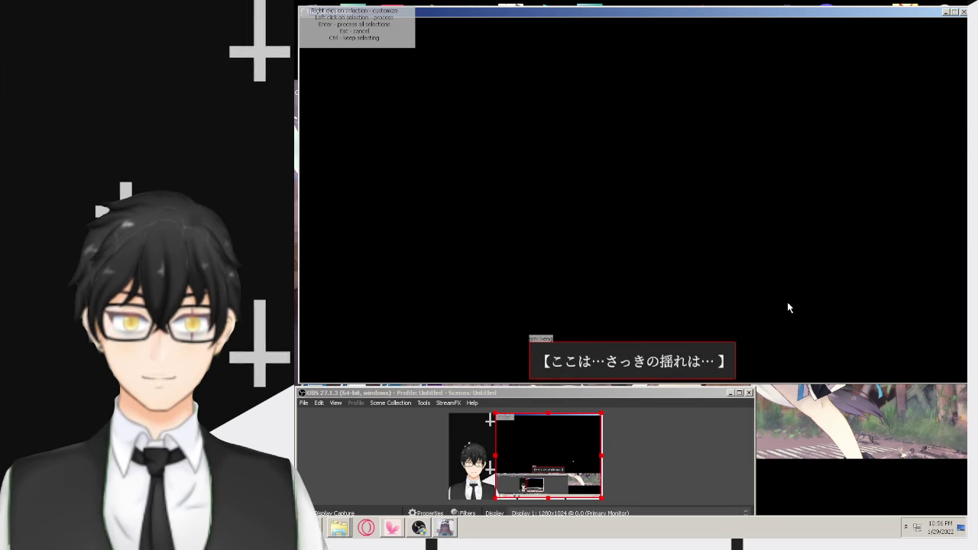
{"action": "key", "text": "Return"}
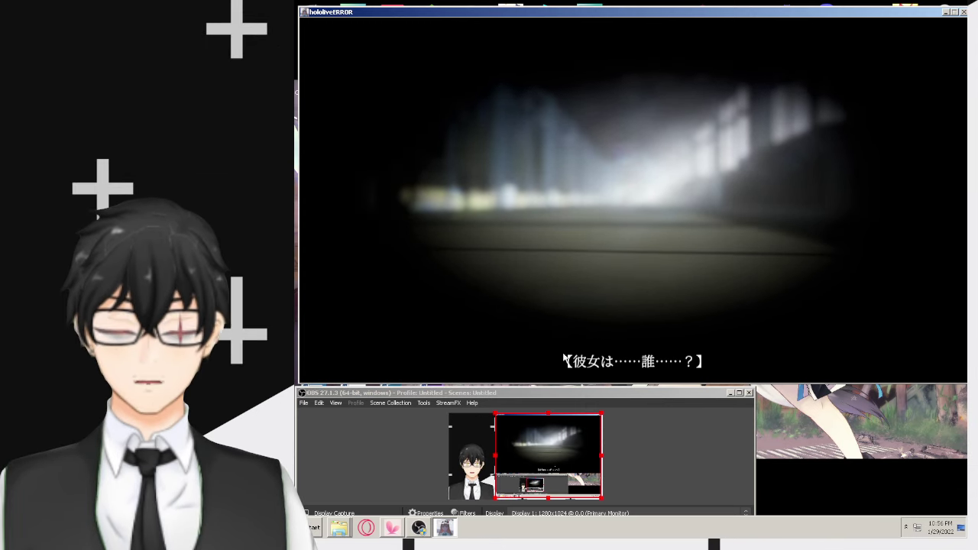
{"action": "key", "text": "ctrl+Print"}
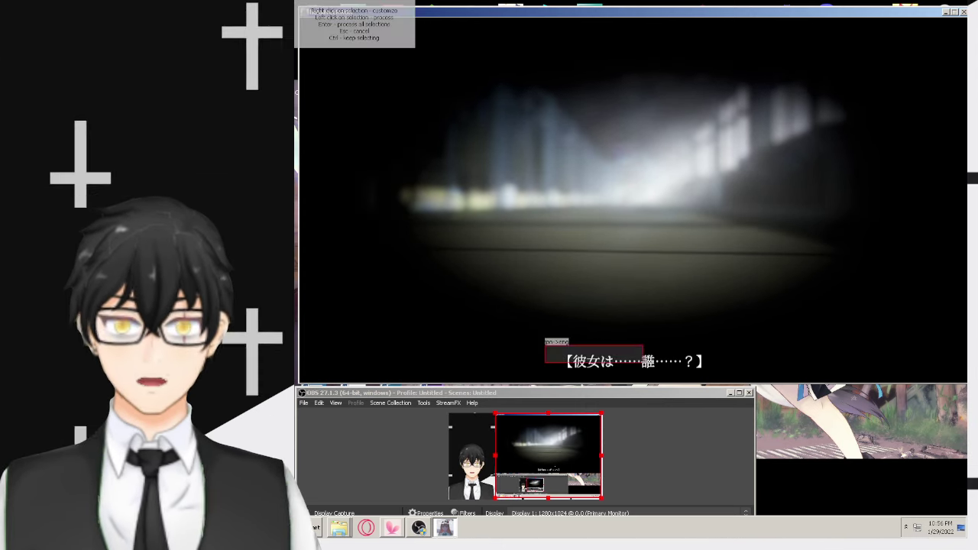
{"action": "left_click_drag", "start_coordinate": [545, 345], "coordinate": [727, 373]}
{"action": "left_click", "coordinate": [727, 374]}
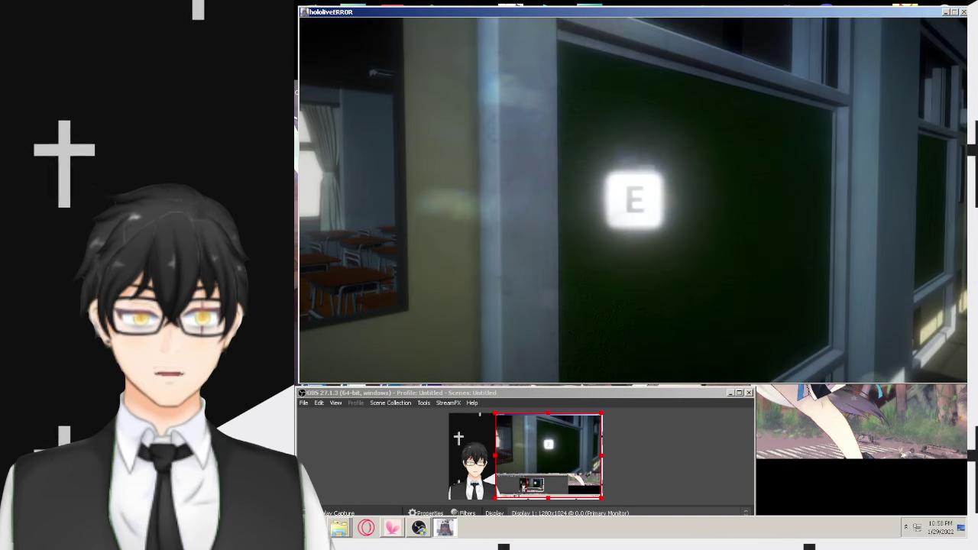
Open the reporter's note with E and begin a capture around its Japanese text
{"action": "key", "text": "e"}
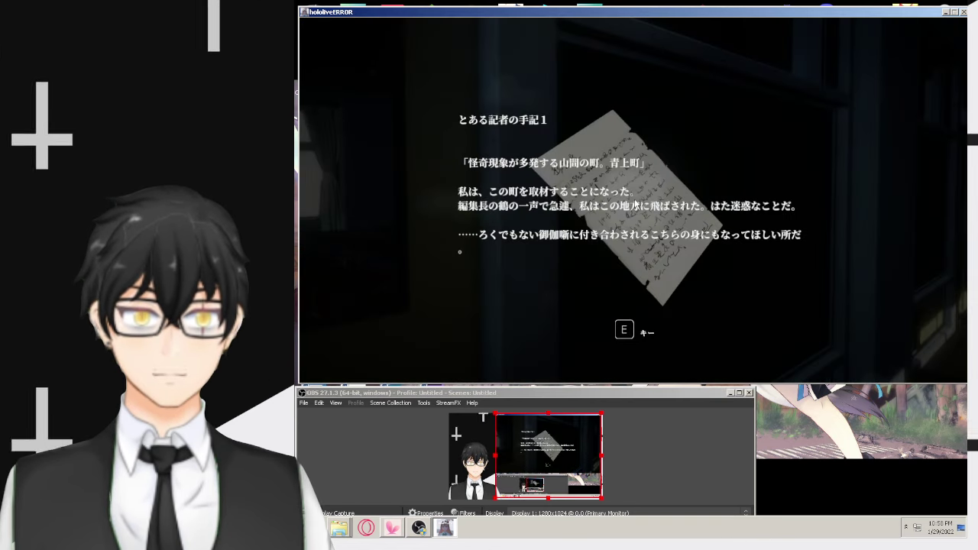
{"action": "left_click_drag", "start_coordinate": [440, 100], "coordinate": [824, 284]}
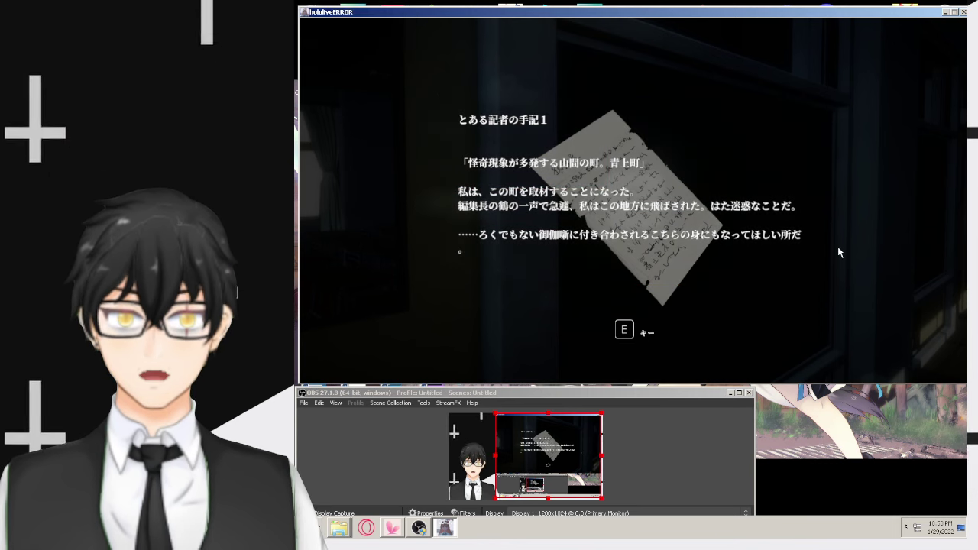
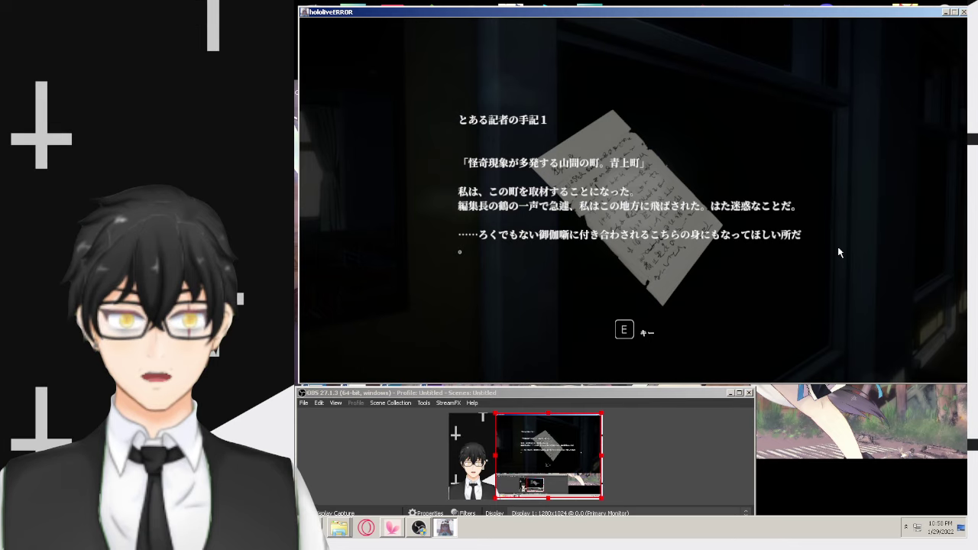
Show and hide the journal translation overlay, then select the whole journal text for capture
{"action": "key", "text": "ctrl+shift+t"}
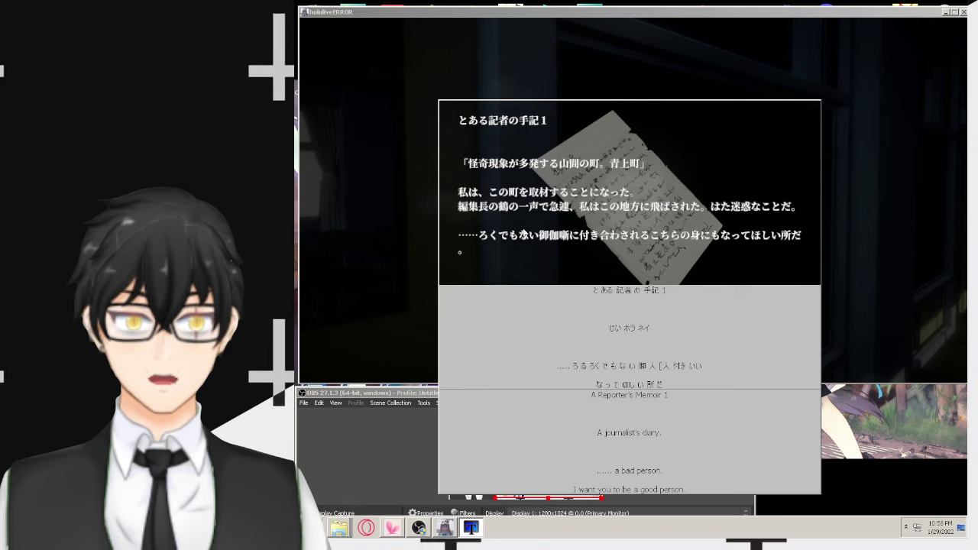
{"action": "key", "text": "Escape"}
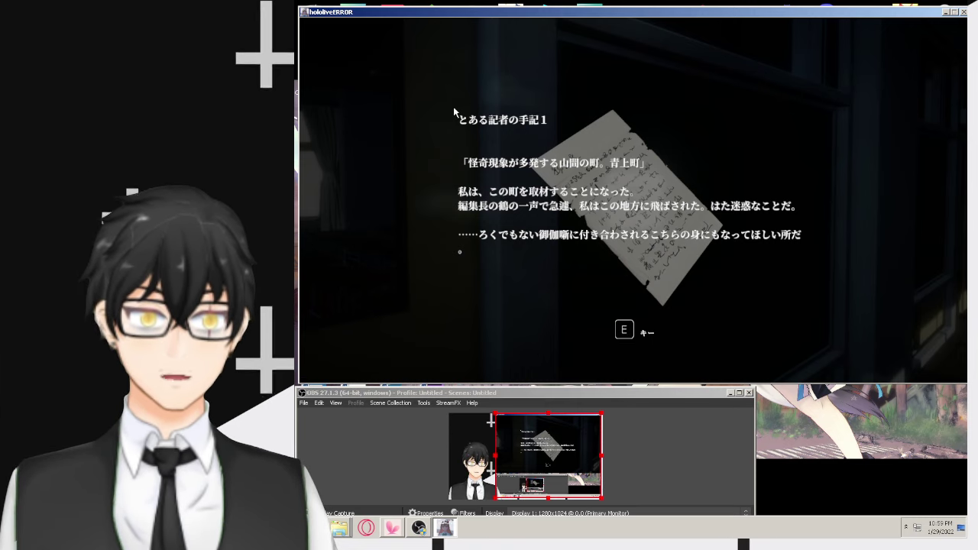
{"action": "key", "text": "ctrl+shift+x"}
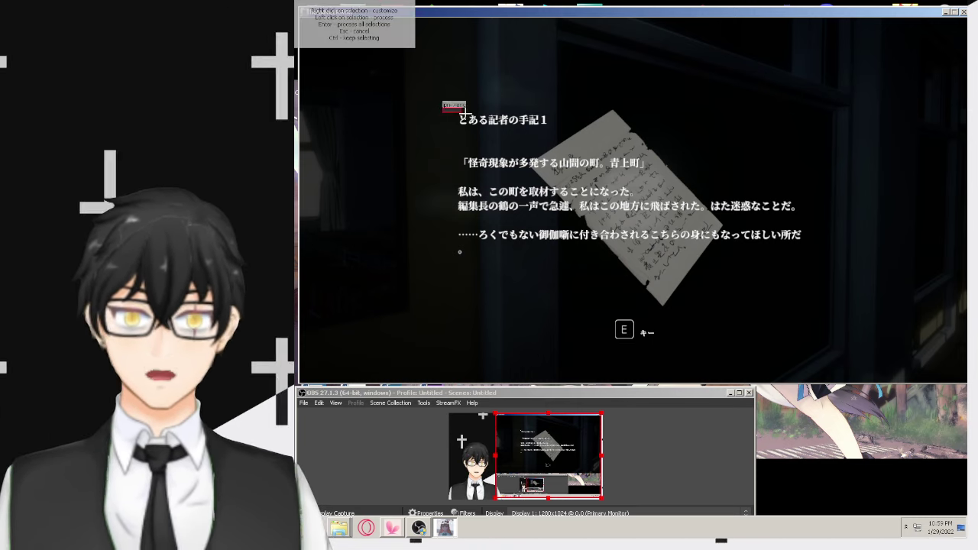
{"action": "left_click_drag", "start_coordinate": [443, 107], "coordinate": [820, 265]}
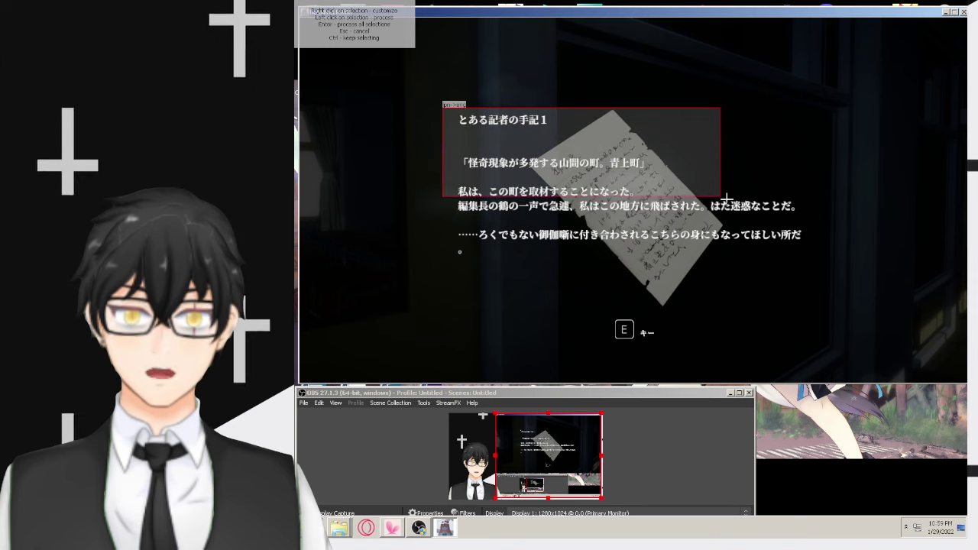
Show the English translation of the captured journal text, dismiss it, and close the journal
{"action": "left_click", "coordinate": [819, 264]}
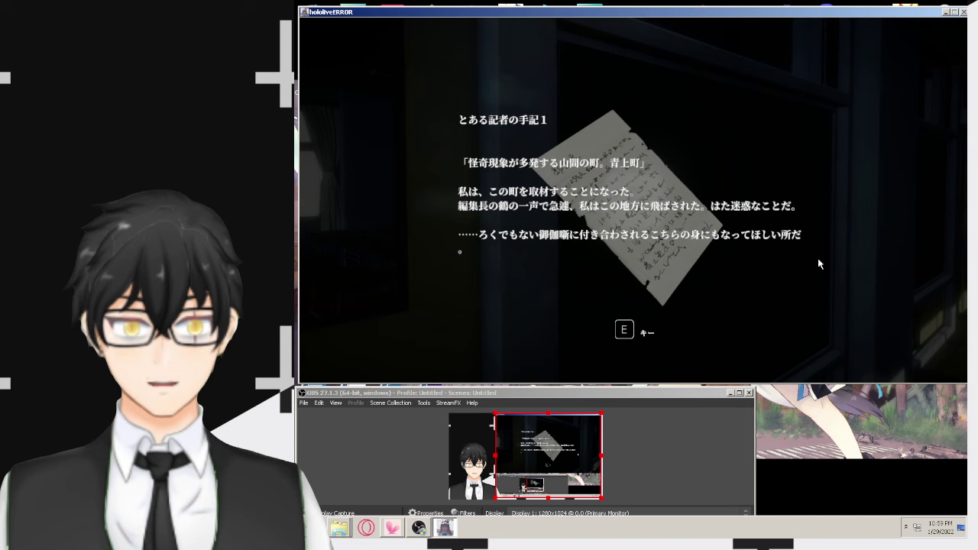
{"action": "key", "text": "super+q"}
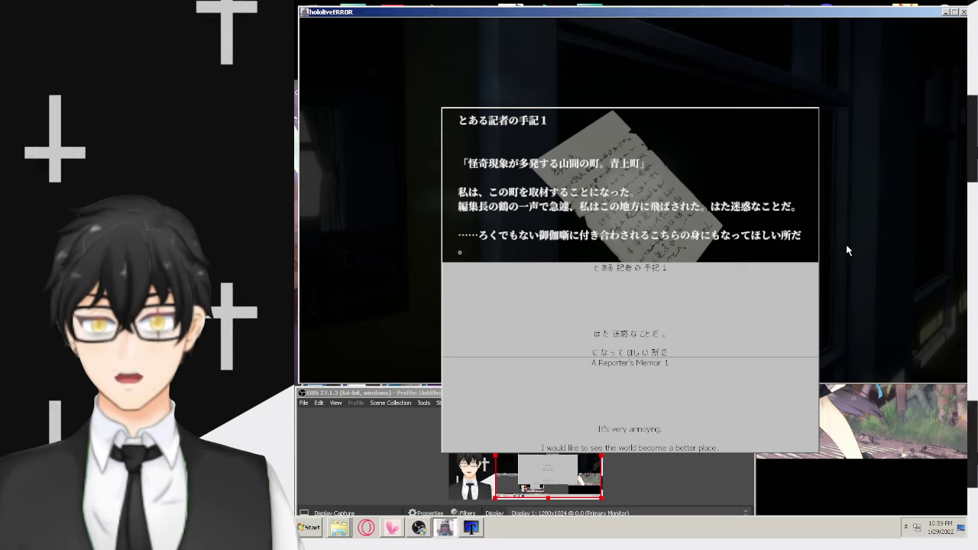
{"action": "key", "text": "Escape"}
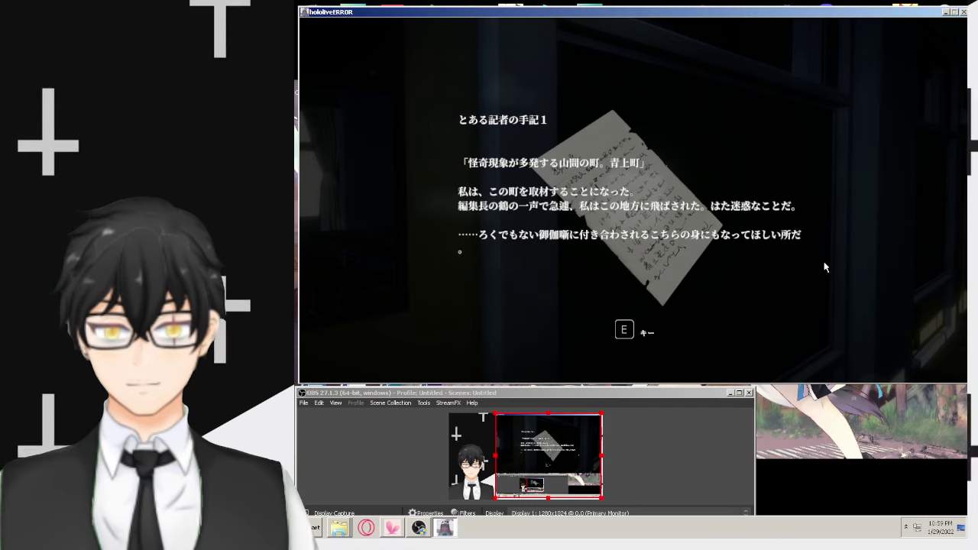
{"action": "key", "text": "e"}
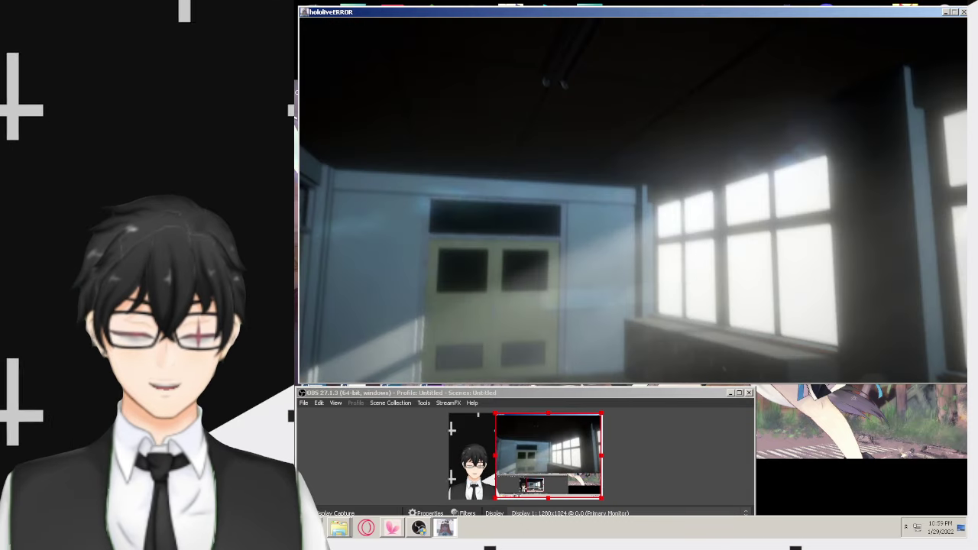
In Task Manager, sort processes by memory and end the hololiveERROR.exe process
{"action": "key", "text": "ctrl+shift+Escape"}
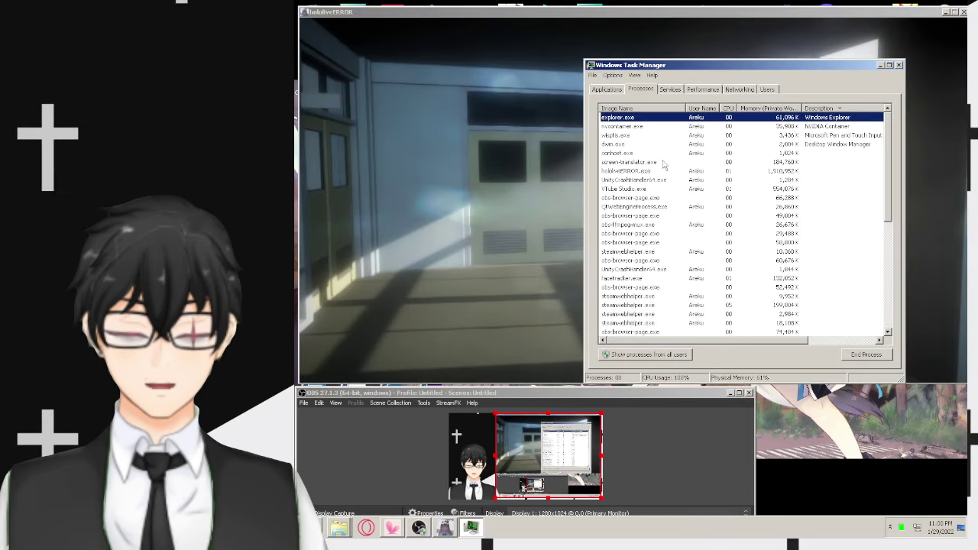
{"action": "left_click", "coordinate": [634, 126]}
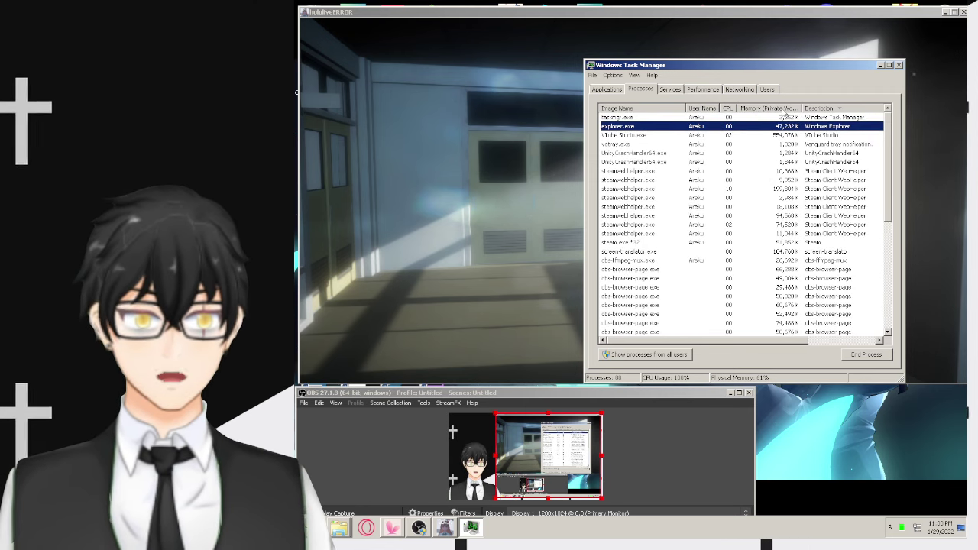
{"action": "left_click", "coordinate": [772, 109]}
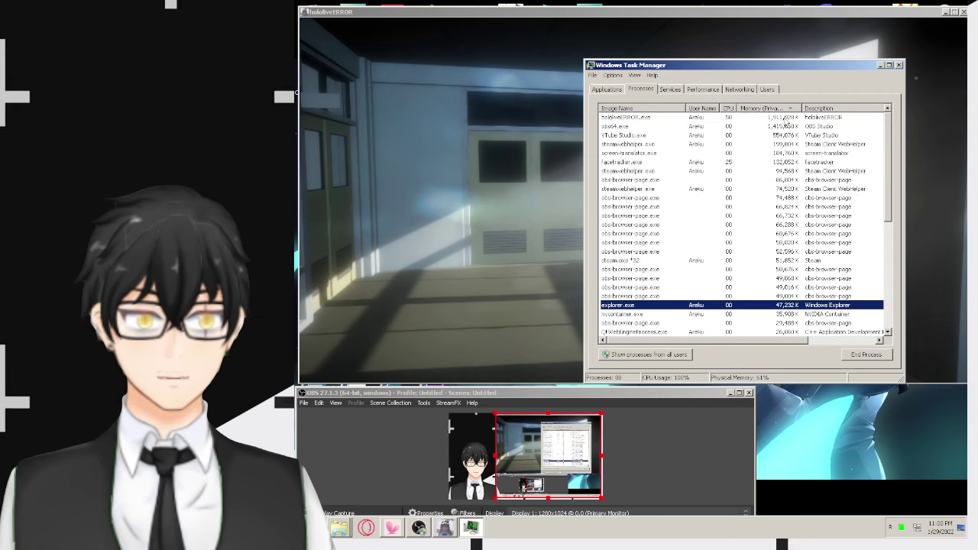
{"action": "left_click", "coordinate": [785, 119]}
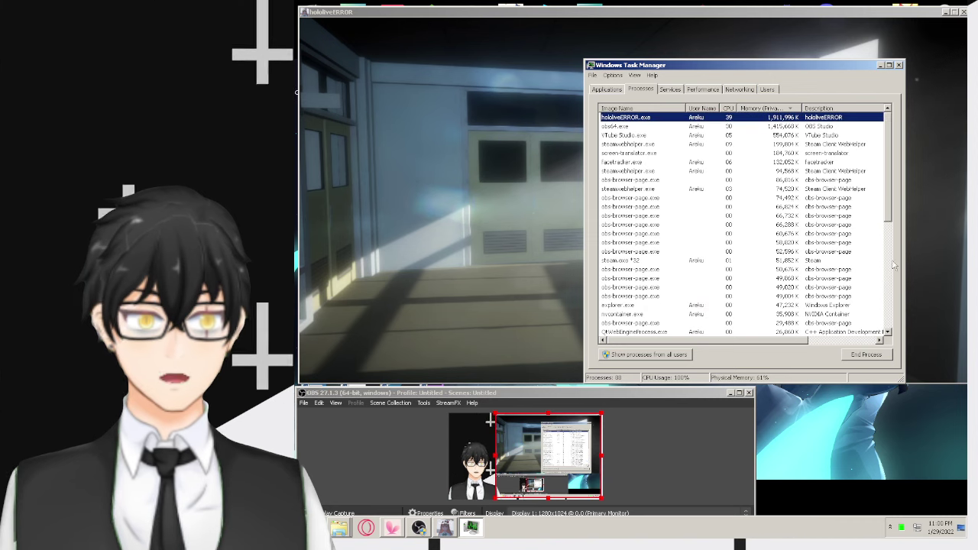
{"action": "left_click", "coordinate": [866, 355]}
Confirm ending hololiveERROR.exe, close Task Manager, and move the OBS window into full view
{"action": "left_click", "coordinate": [710, 260]}
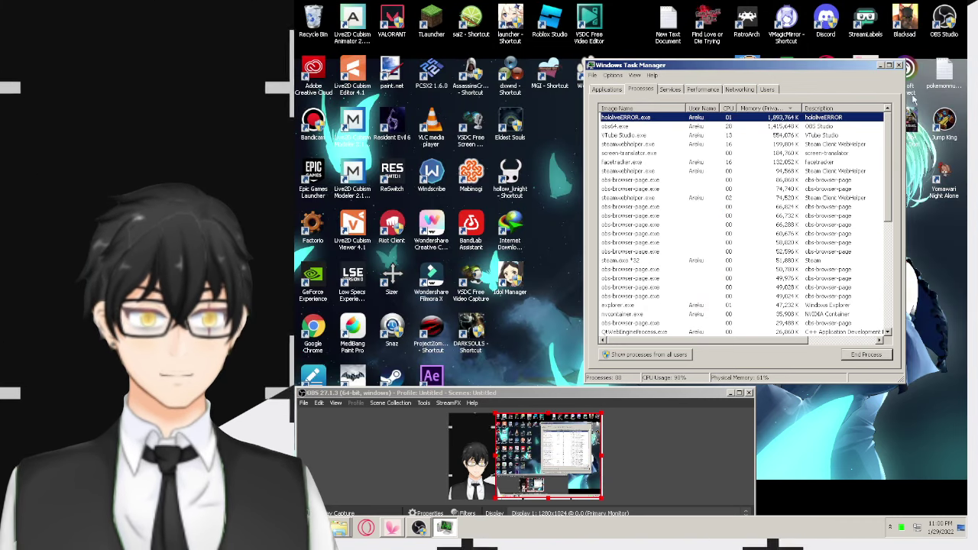
{"action": "left_click", "coordinate": [900, 66]}
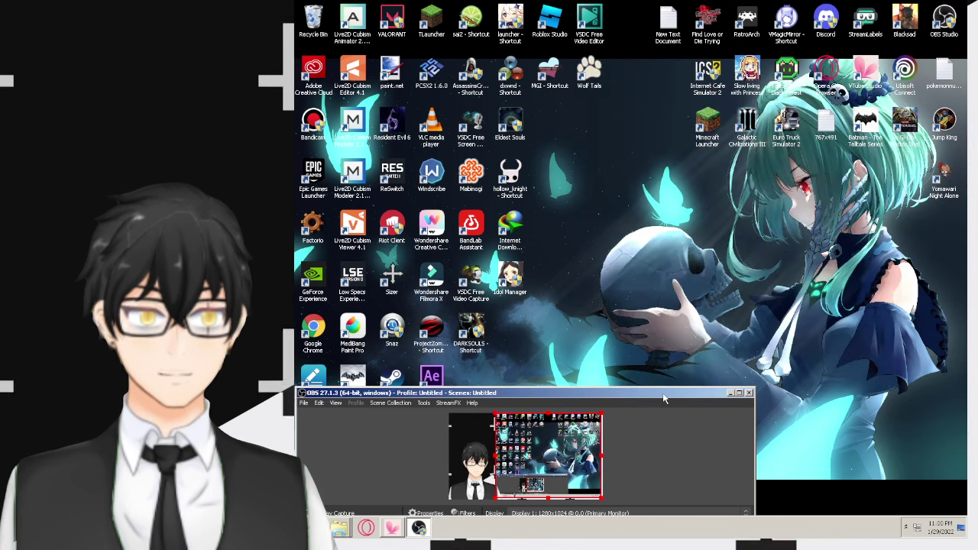
{"action": "left_click_drag", "start_coordinate": [665, 393], "coordinate": [755, 238]}
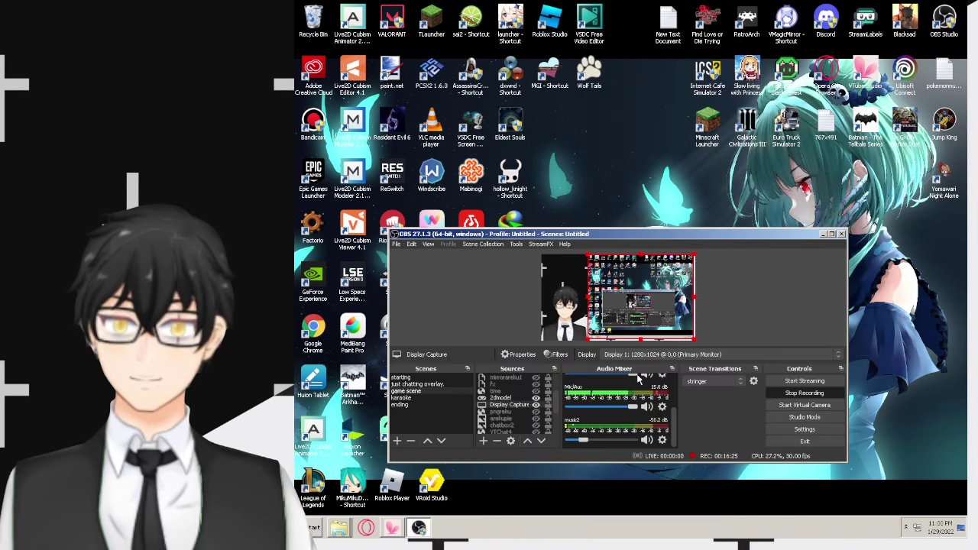